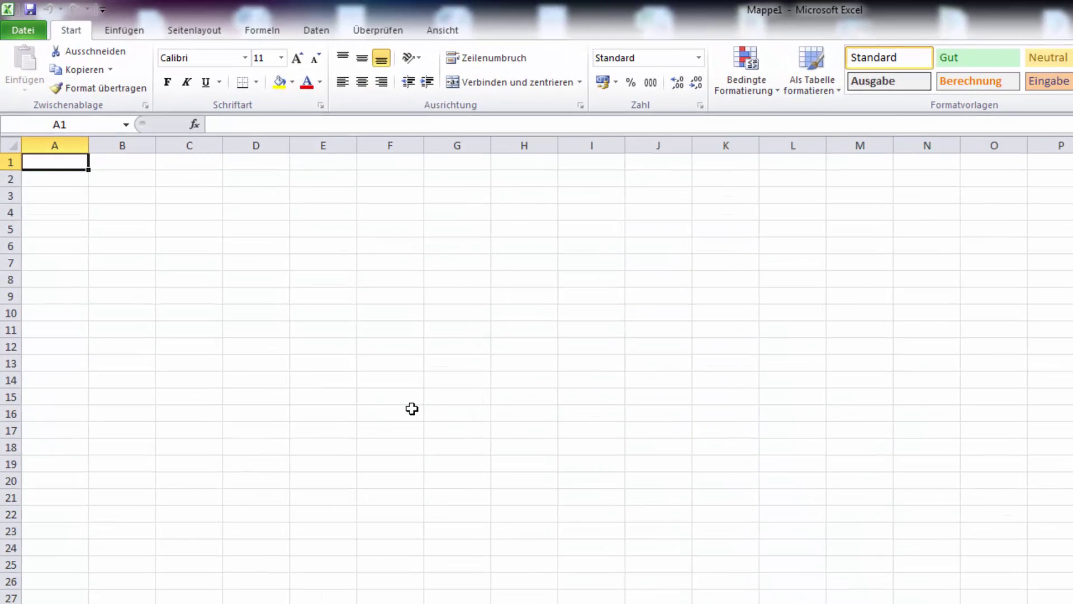
# Enter Hans, Fritz, Bauer and Sepp into A1 to A4.
pyautogui.write('Hans')
pyautogui.press('Return')
pyautogui.write('Fritz')
pyautogui.press('Return')
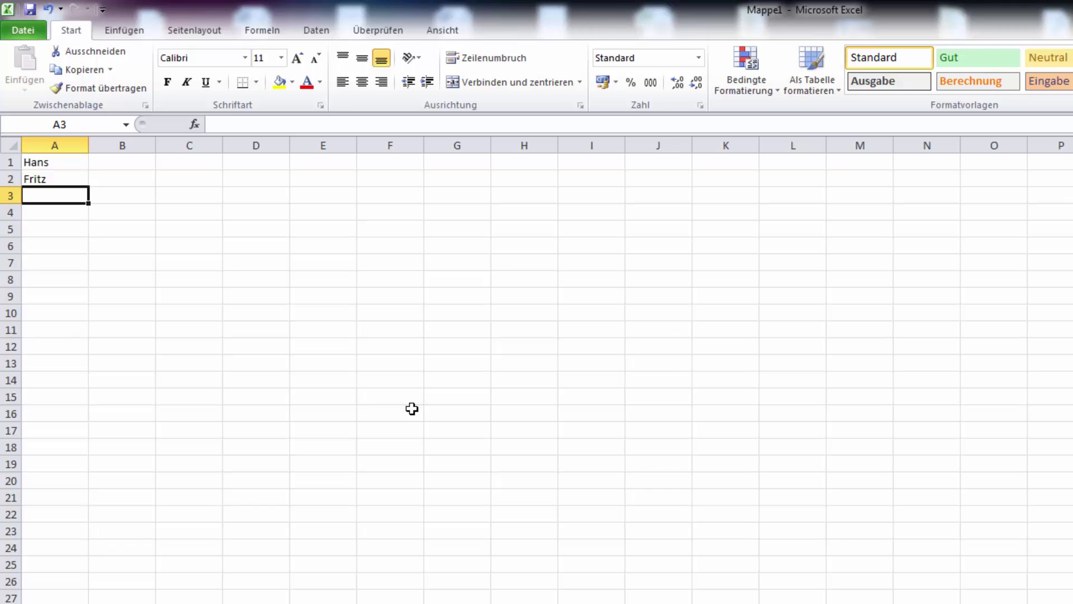
pyautogui.write('Bauer')
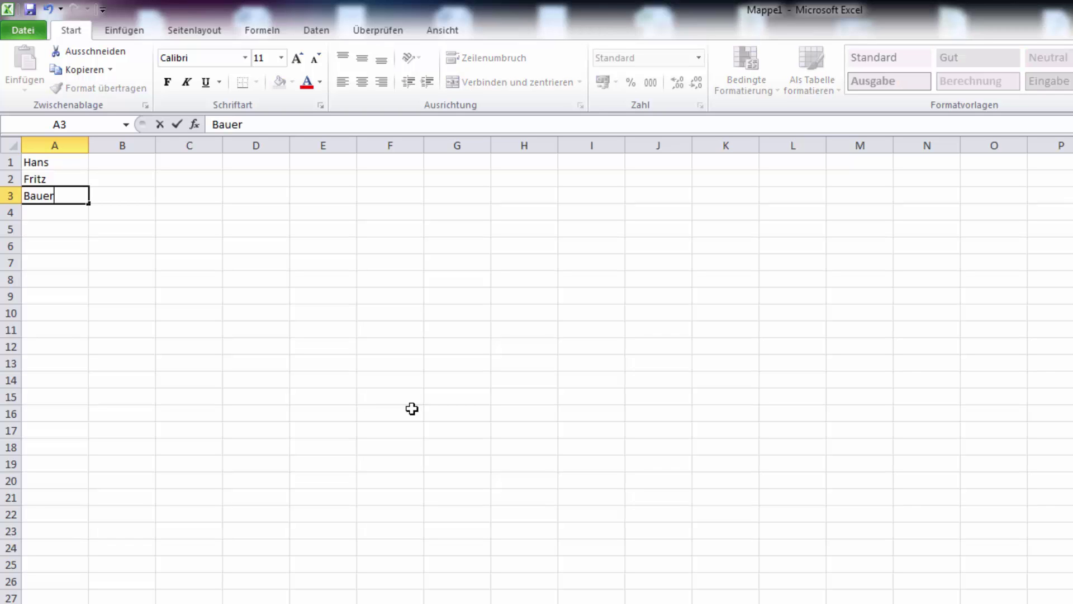
pyautogui.press('Return')
pyautogui.write('Sepp')
pyautogui.press('Return')
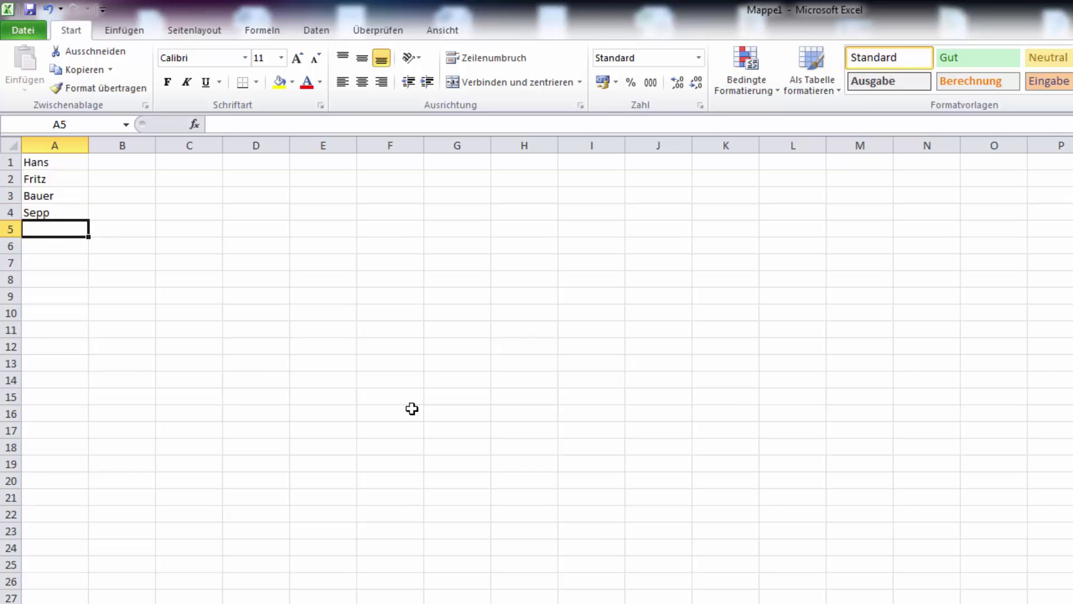
# Enter Johann, Olaf and Detlef into A5 to A7, removing a stray period after Johann.
pyautogui.write('Johann.')
pyautogui.press('BackSpace')
pyautogui.press('Return')
pyautogui.write('Olaf')
pyautogui.press('Return')
pyautogui.write('Detlef')
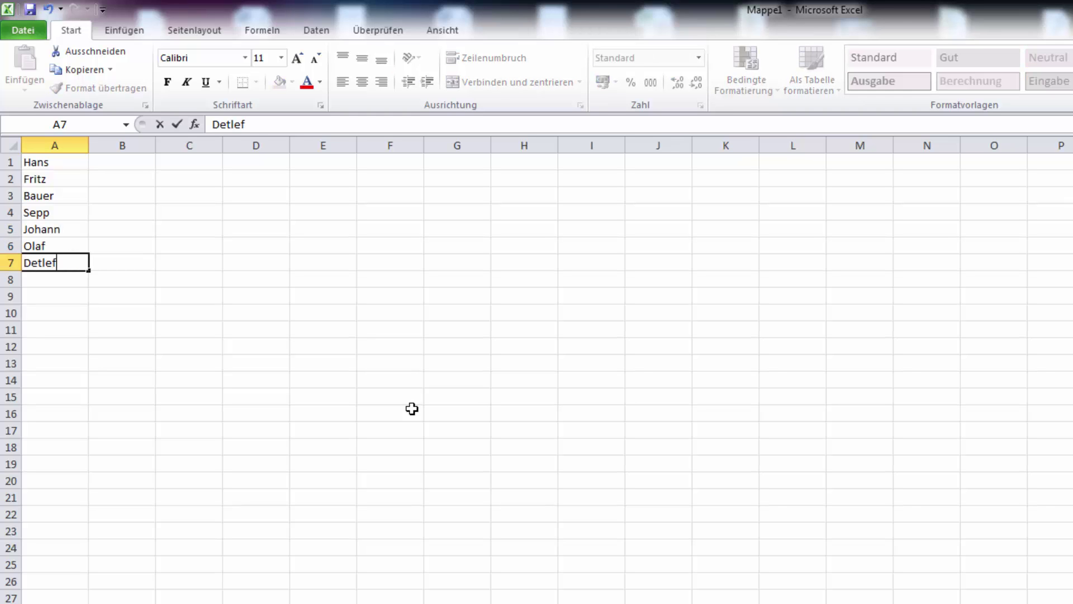
# Enter 20300, 25411, 25898 and 25456456 into B1 to B4.
pyautogui.click(114, 165)
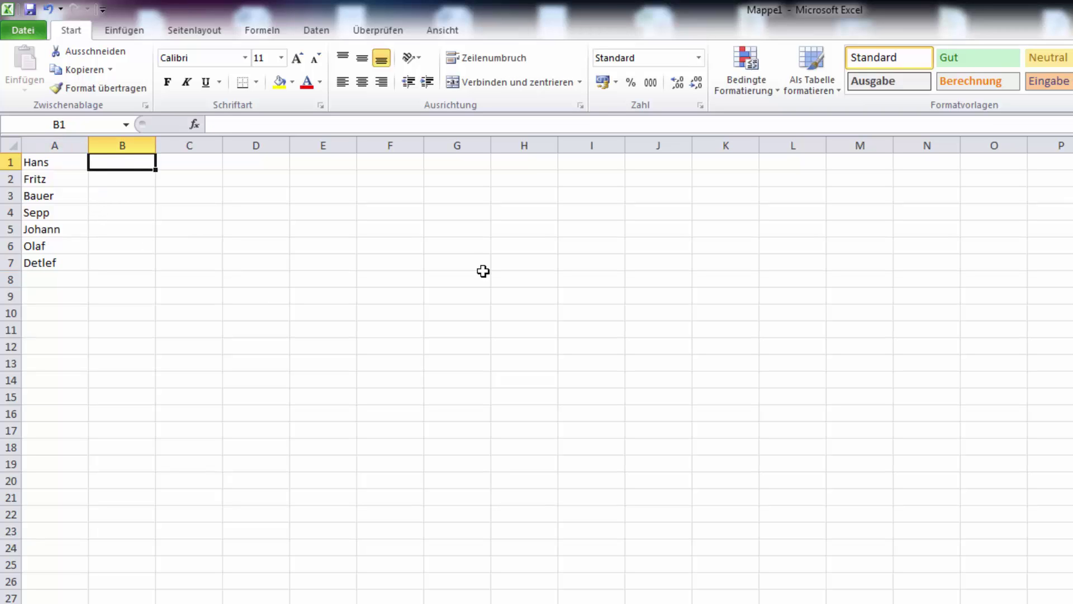
pyautogui.write('20300')
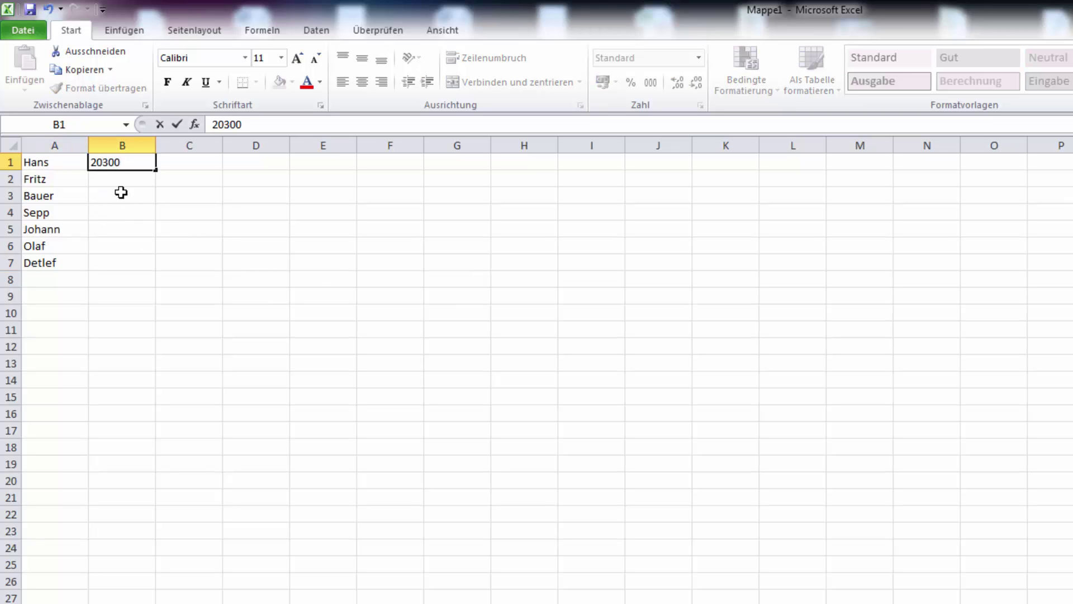
pyautogui.click(118, 180)
pyautogui.write('25411')
pyautogui.click(117, 202)
pyautogui.write('25898')
pyautogui.click(115, 216)
pyautogui.write('25456456')
pyautogui.click(107, 224)
# Enter 55645, 54523 and 45545 into B5 to B7.
pyautogui.write('55645')
pyautogui.click(118, 246)
pyautogui.write('54523')
pyautogui.click(144, 262)
pyautogui.write('45545')
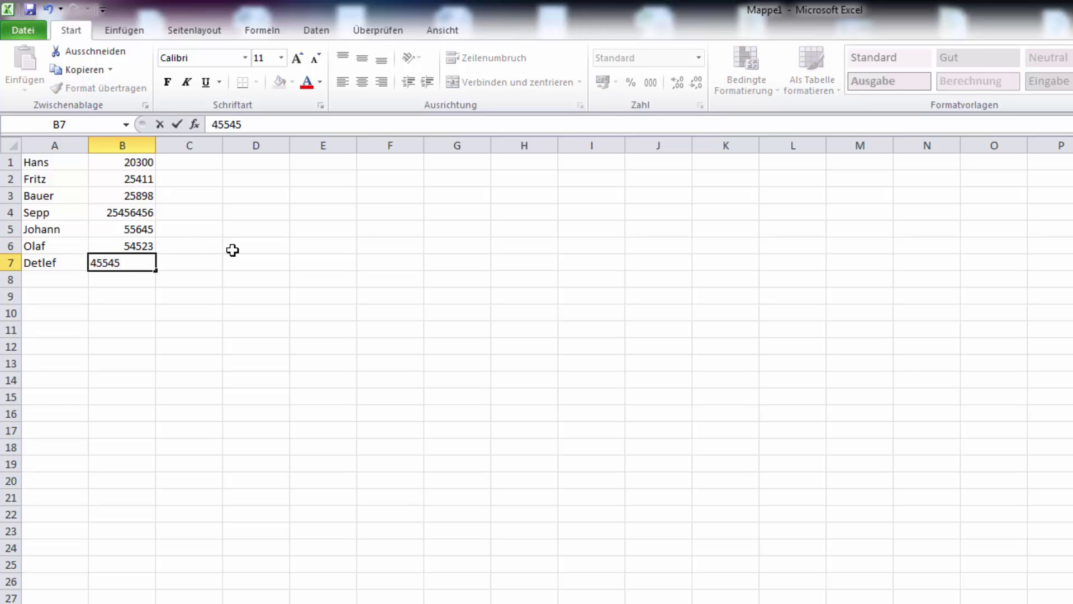
pyautogui.click(232, 248)
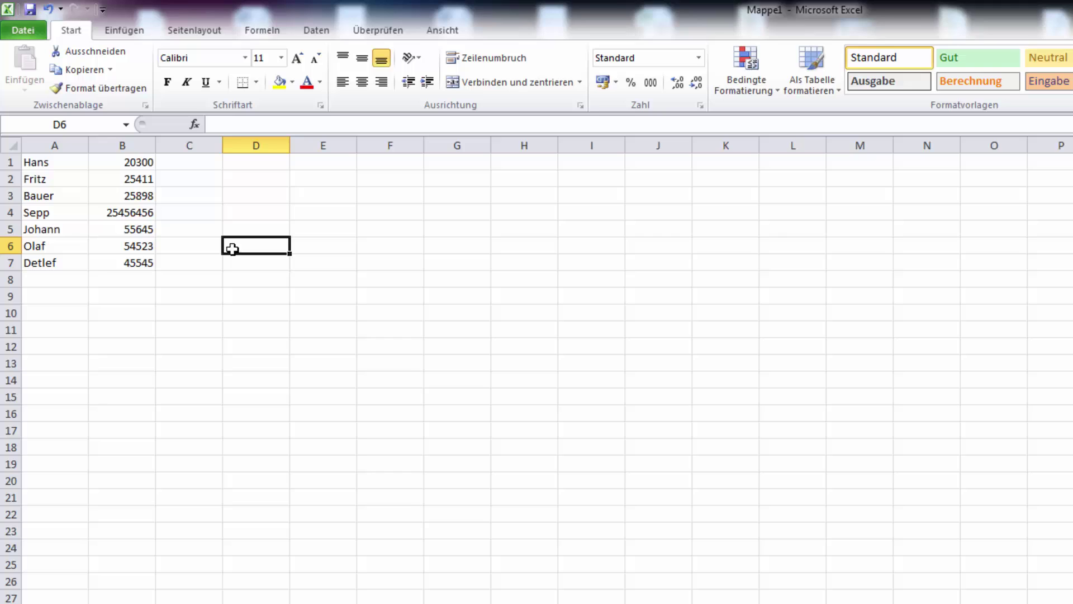
# Type the lowercase names brigitte, claudia, sabine and maria down column C from C1.
pyautogui.click(191, 162)
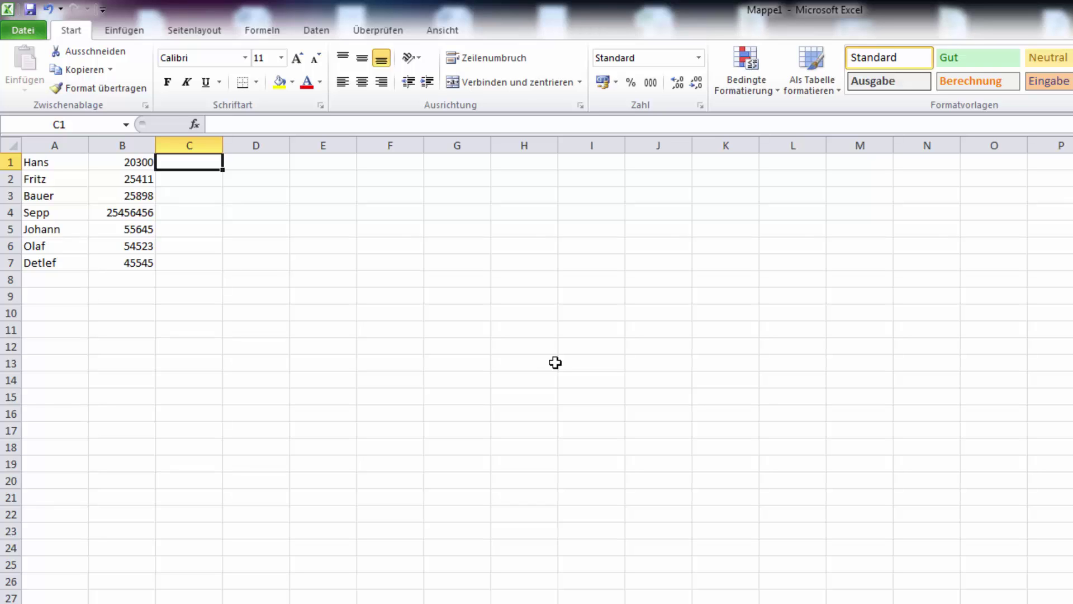
pyautogui.write('brigitte')
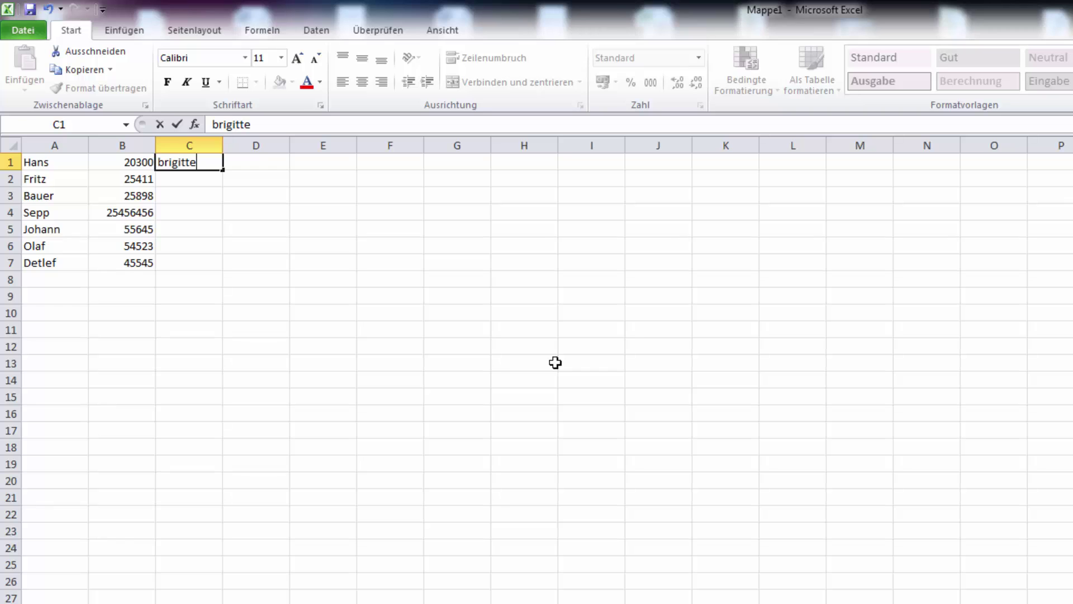
pyautogui.press('Return')
pyautogui.write('claudia')
pyautogui.press('Return')
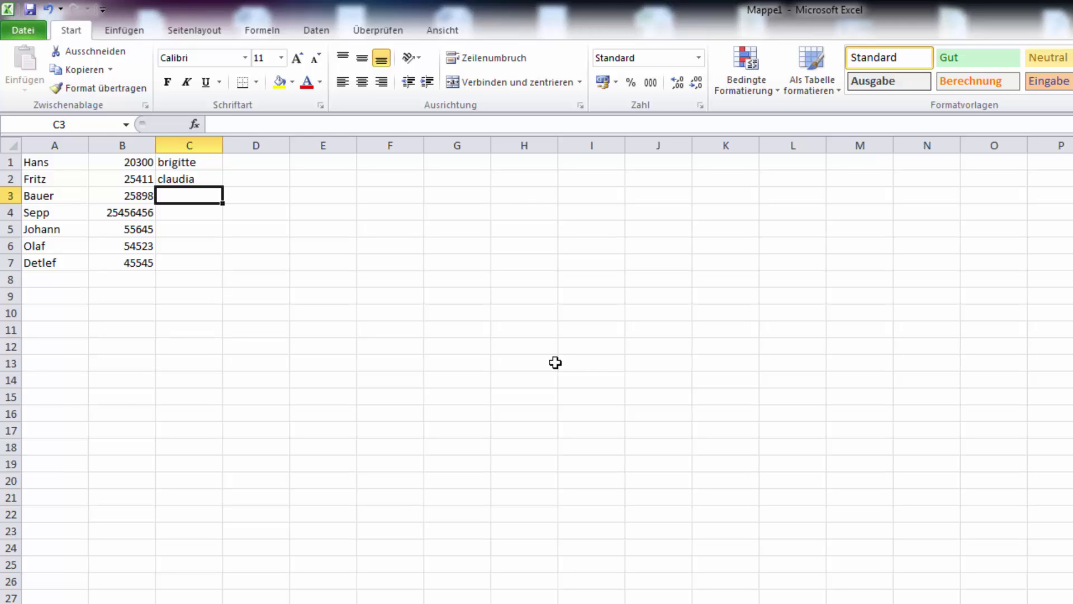
pyautogui.write('sabine')
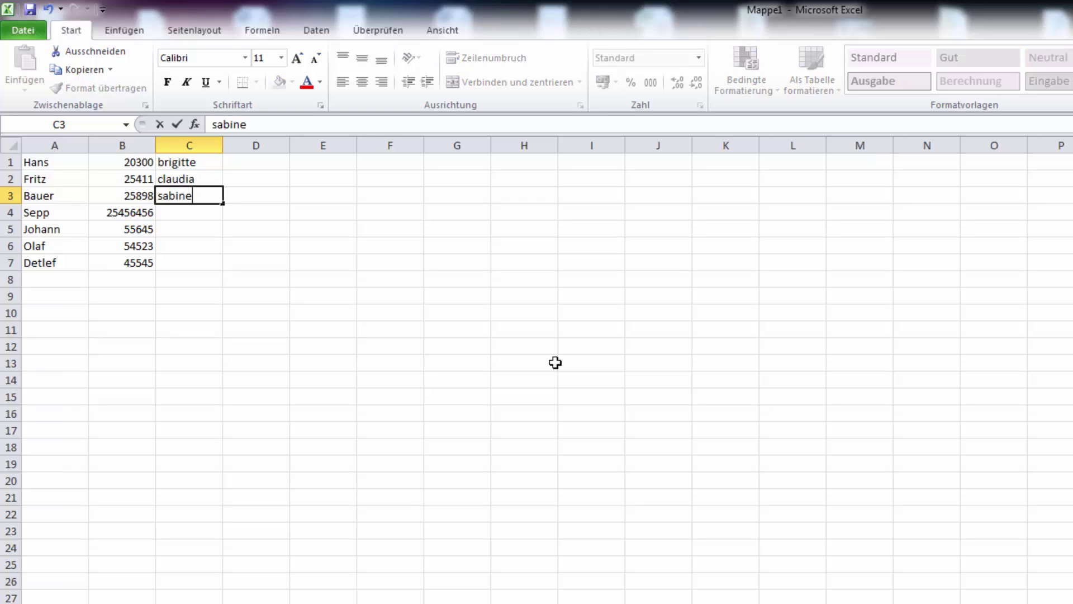
pyautogui.press('Return')
pyautogui.write('maria')
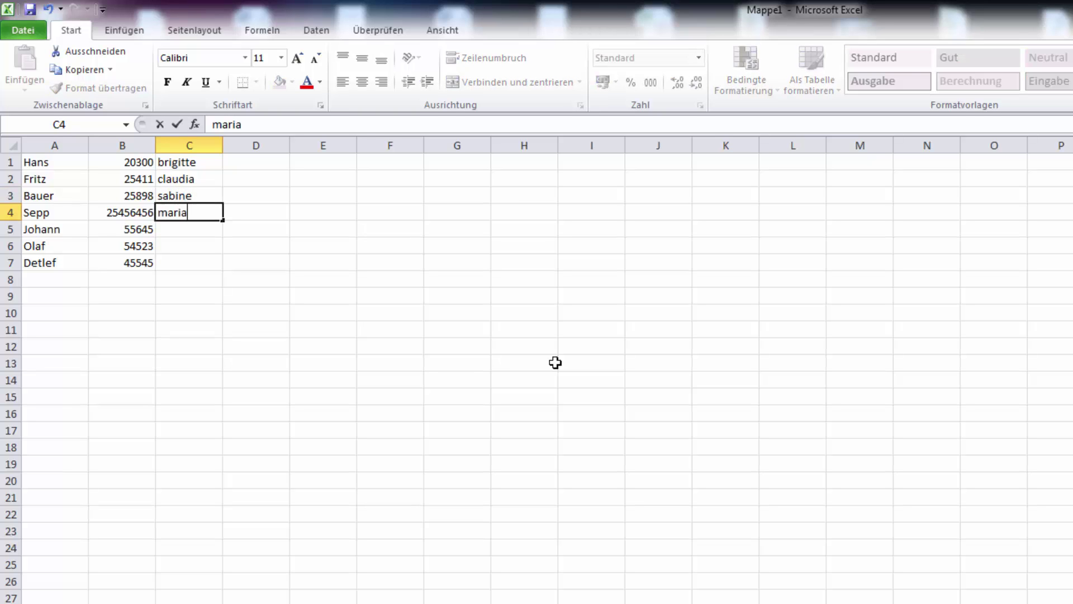
pyautogui.press('Return')
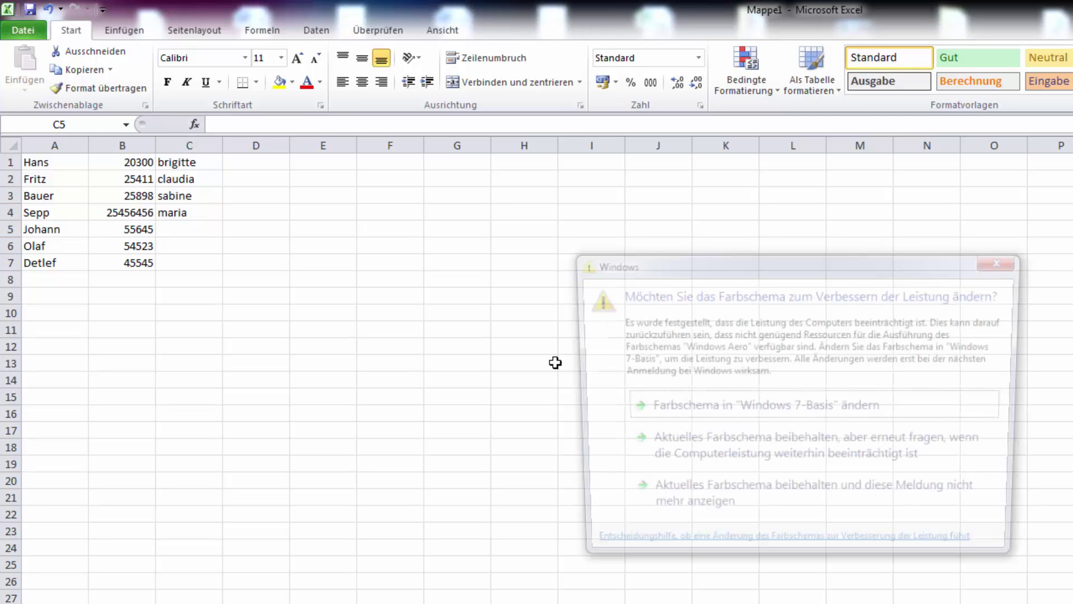
# Close the Windows colour-scheme prompt, then enter marina, johanna and waltraud into C5 to C7.
pyautogui.click(1006, 259)
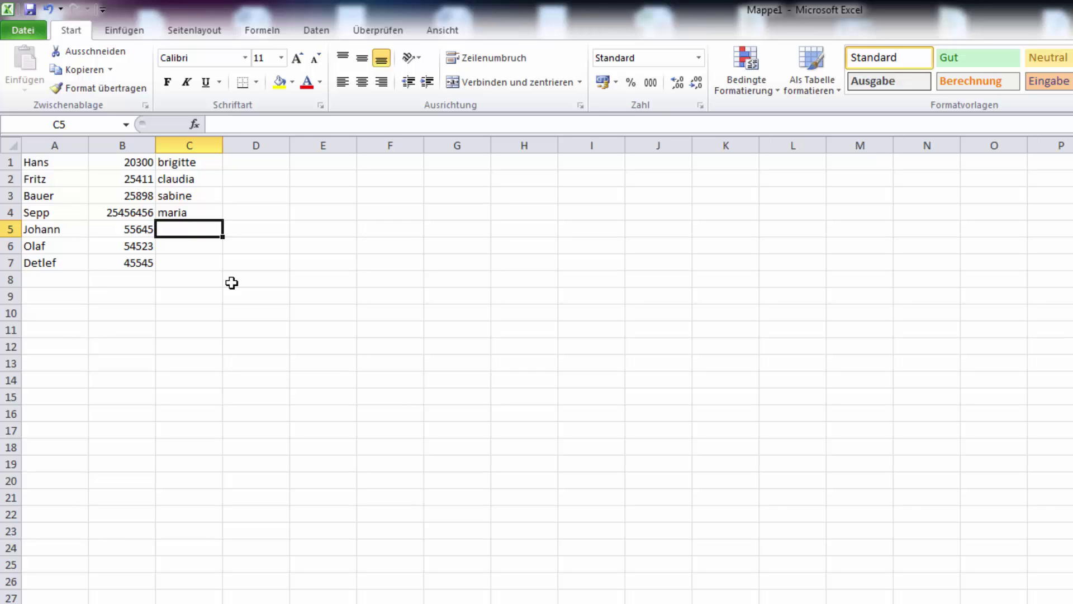
pyautogui.write('marina')
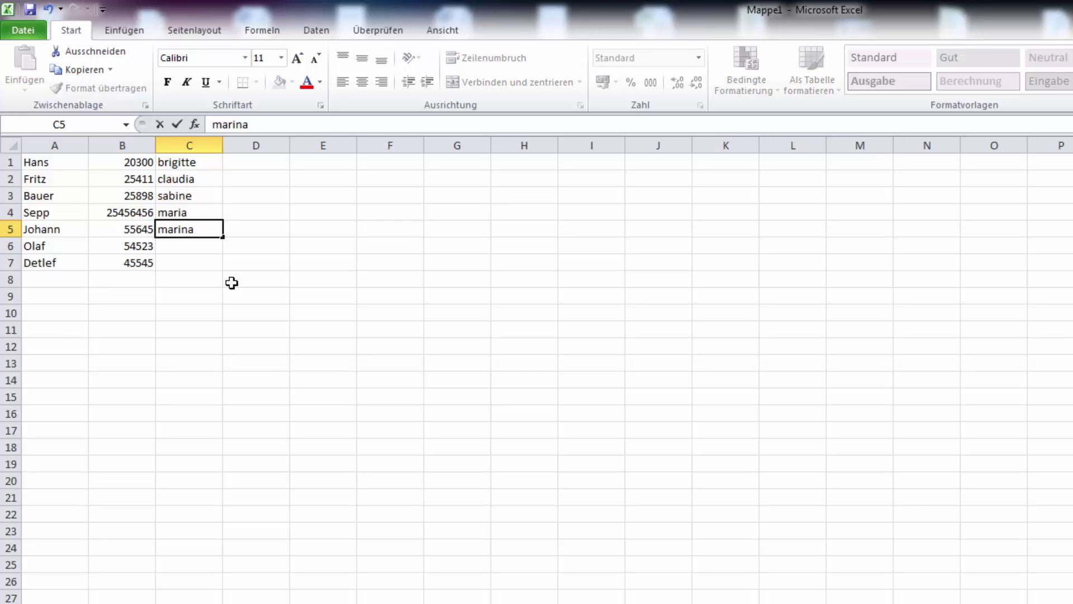
pyautogui.press('Return')
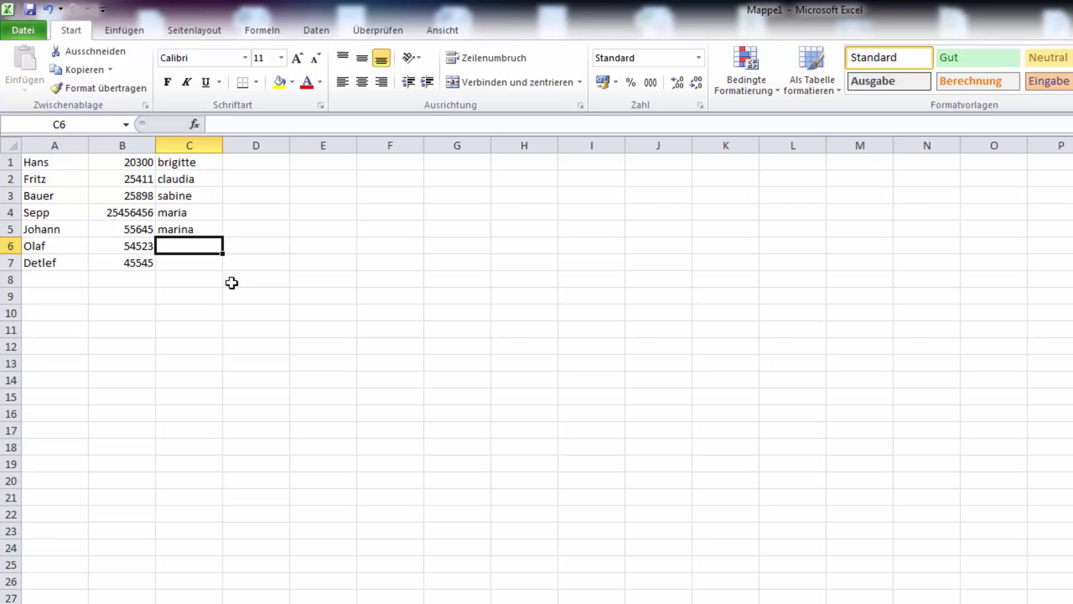
pyautogui.write('johanna')
pyautogui.press('Return')
pyautogui.write('waltraud')
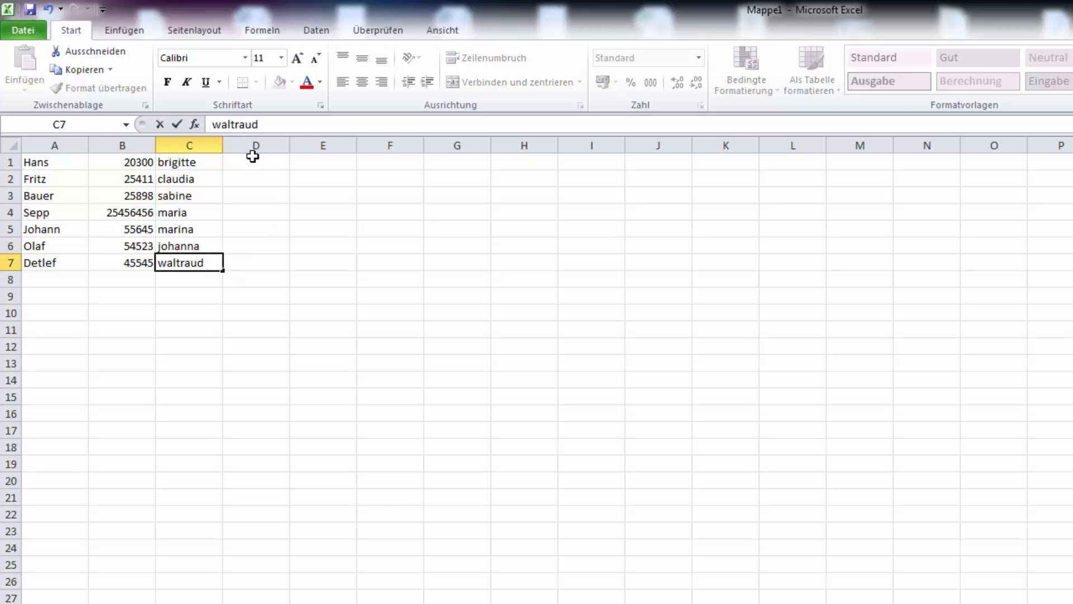
pyautogui.click(252, 158)
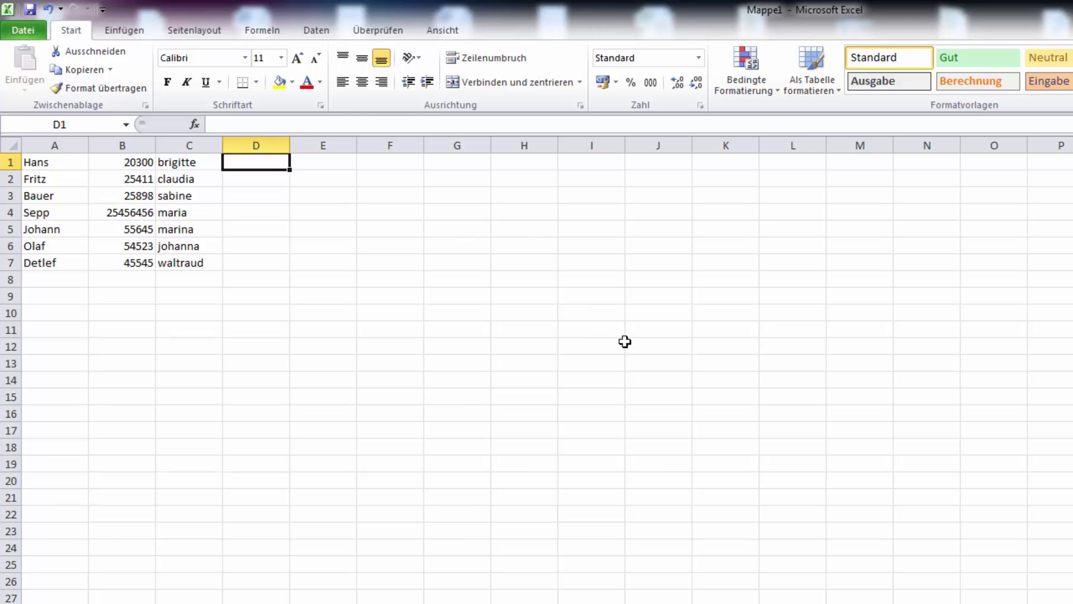
# Enter 54545511, 554151515, 265154145 and 58848 into D1 to D4.
pyautogui.write('54545511')
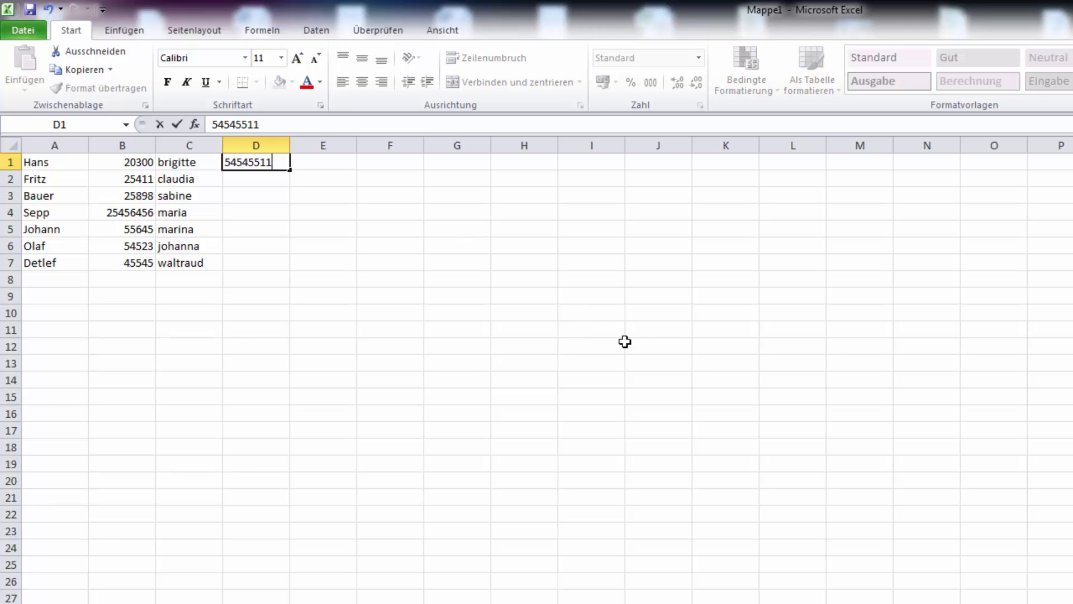
pyautogui.click(233, 185)
pyautogui.write('554151515')
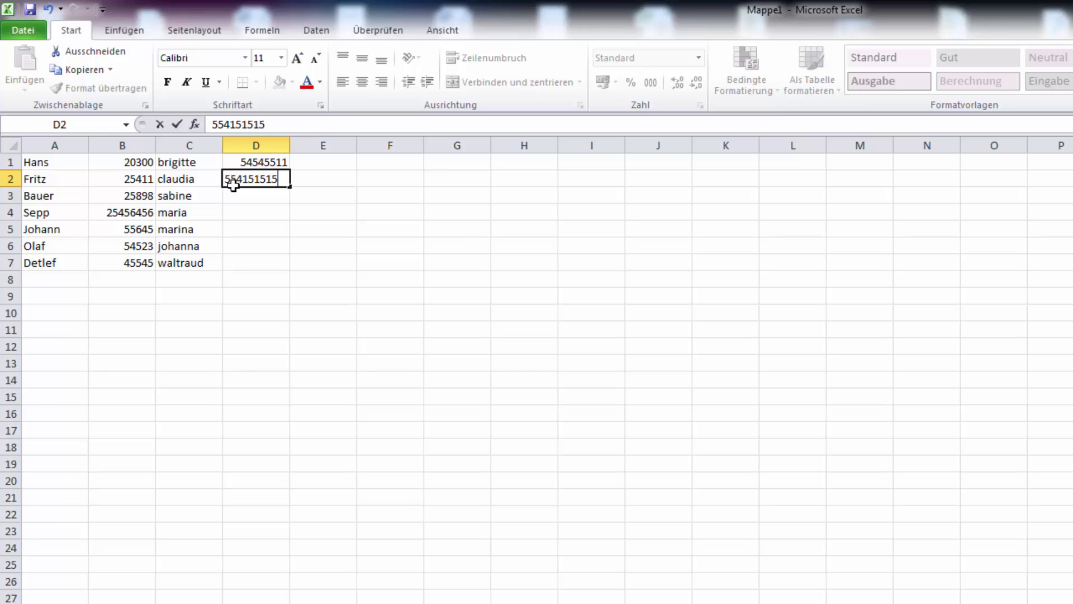
pyautogui.click(256, 203)
pyautogui.write('265154145')
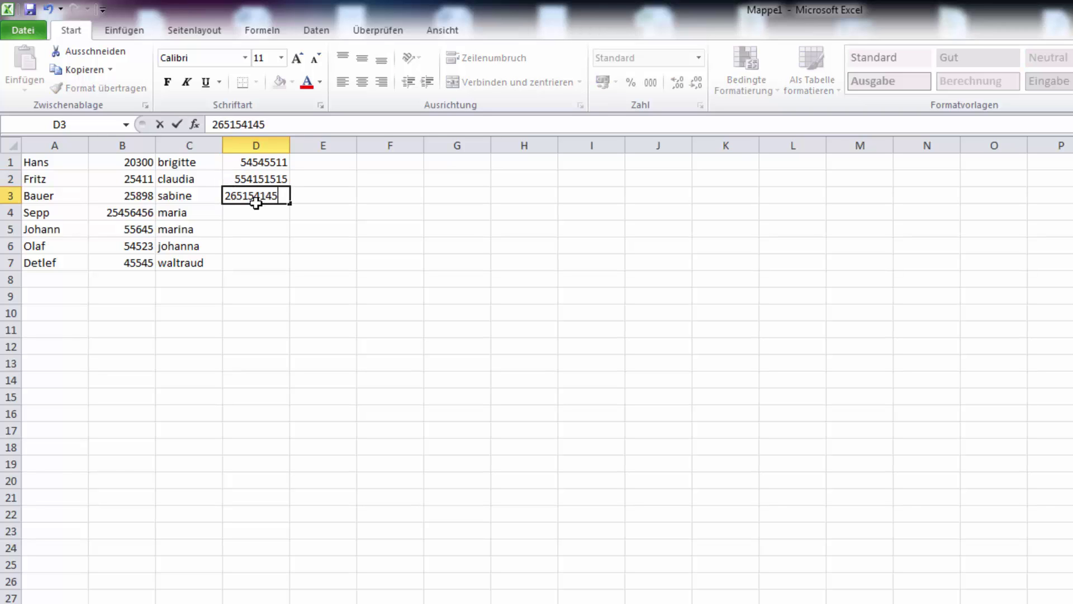
pyautogui.click(262, 209)
pyautogui.write('58848')
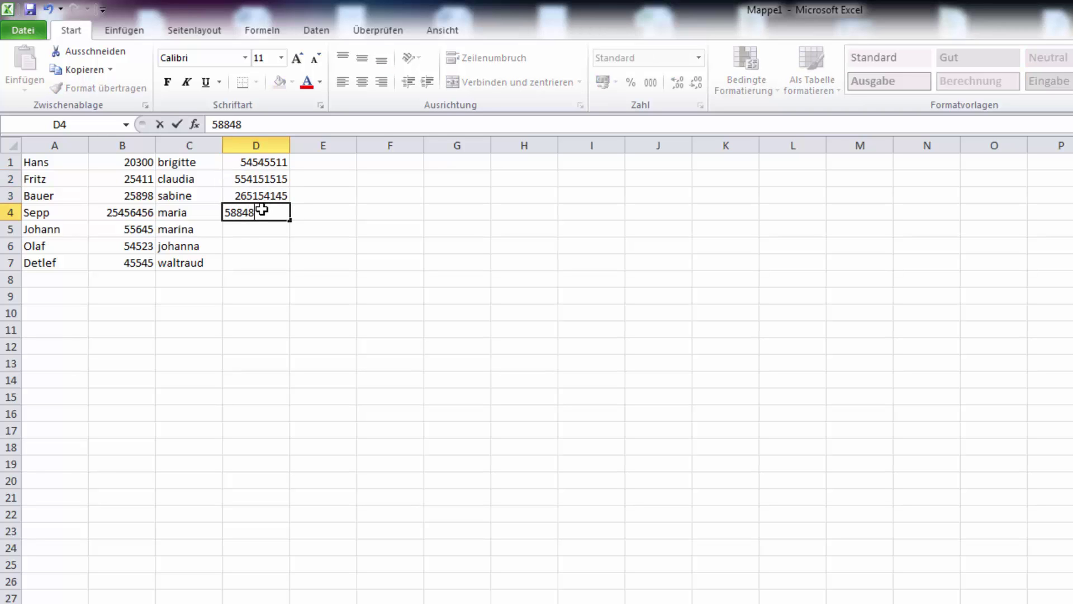
pyautogui.click(261, 232)
# Enter 5145151, 84848 and 854848 into D5 to D7.
pyautogui.write('5145151')
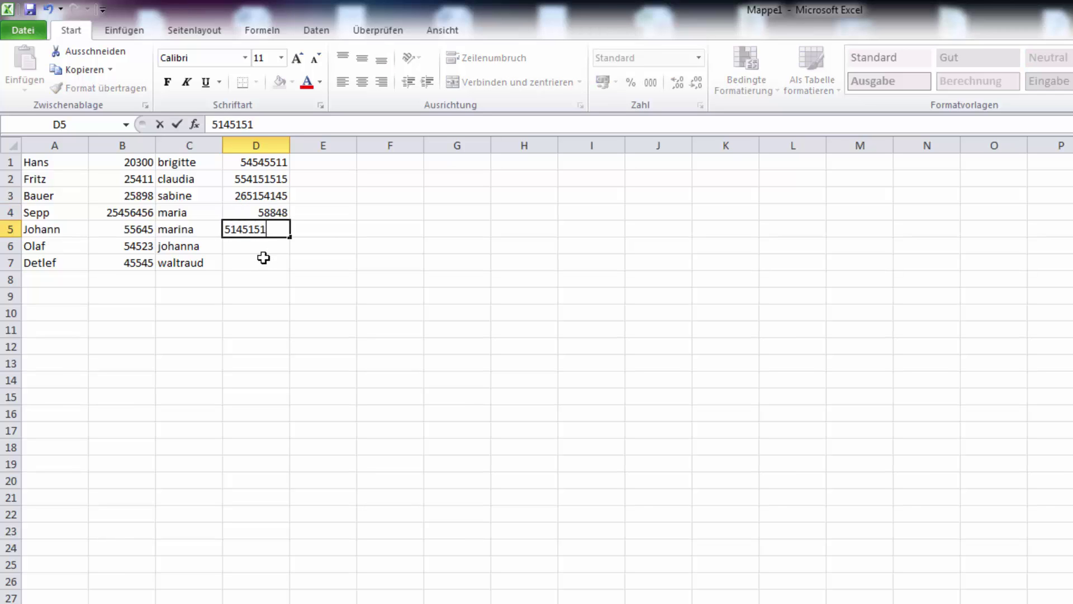
pyautogui.click(264, 243)
pyautogui.write('84848')
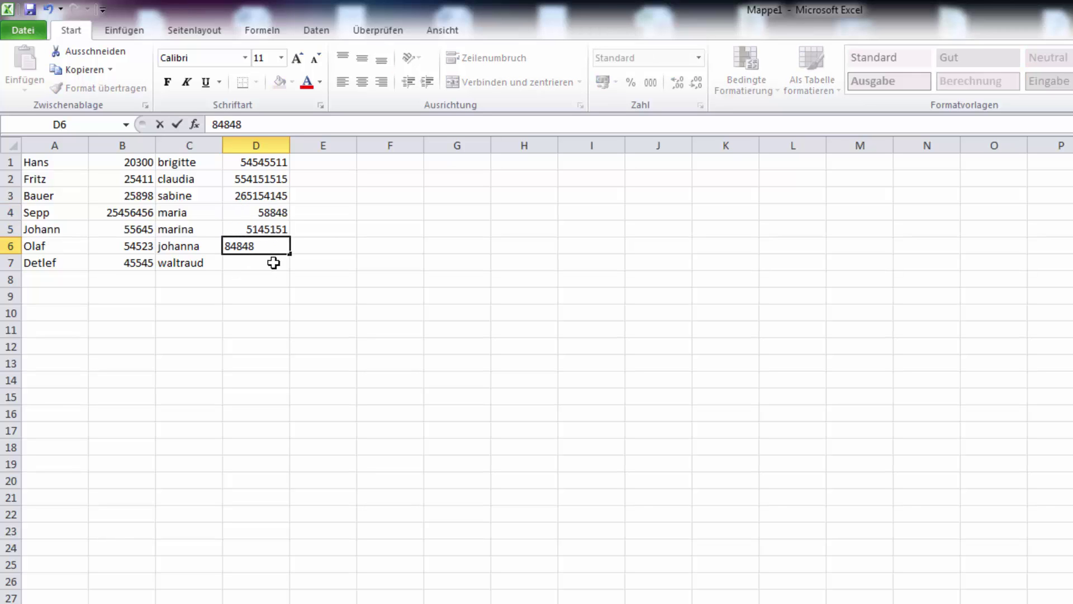
pyautogui.click(273, 263)
pyautogui.write('854848')
pyautogui.click(327, 160)
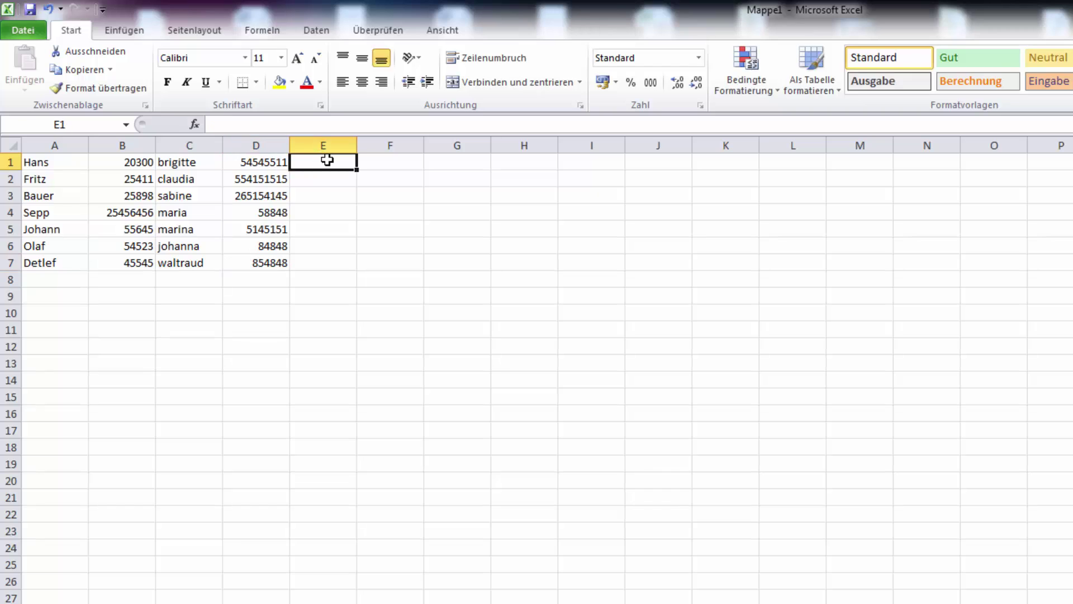
# Enter Mo in E1, then Di and Mo in F1 and F2.
pyautogui.write('Mo')
pyautogui.press('Tab')
pyautogui.write('Di')
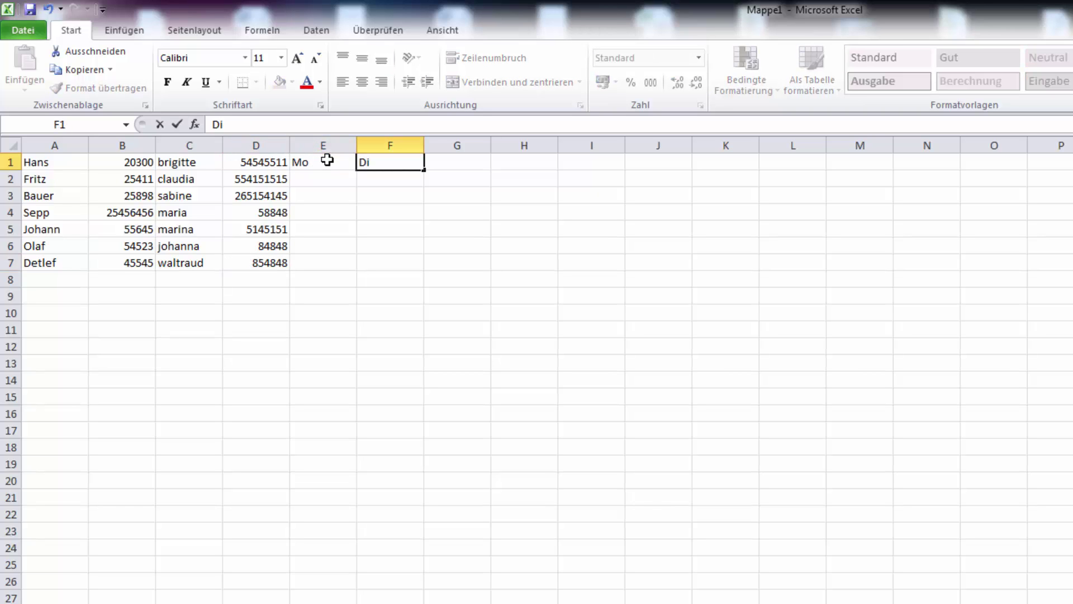
pyautogui.press('Return')
pyautogui.write('M')
pyautogui.press('BackSpace')
pyautogui.write('Mo')
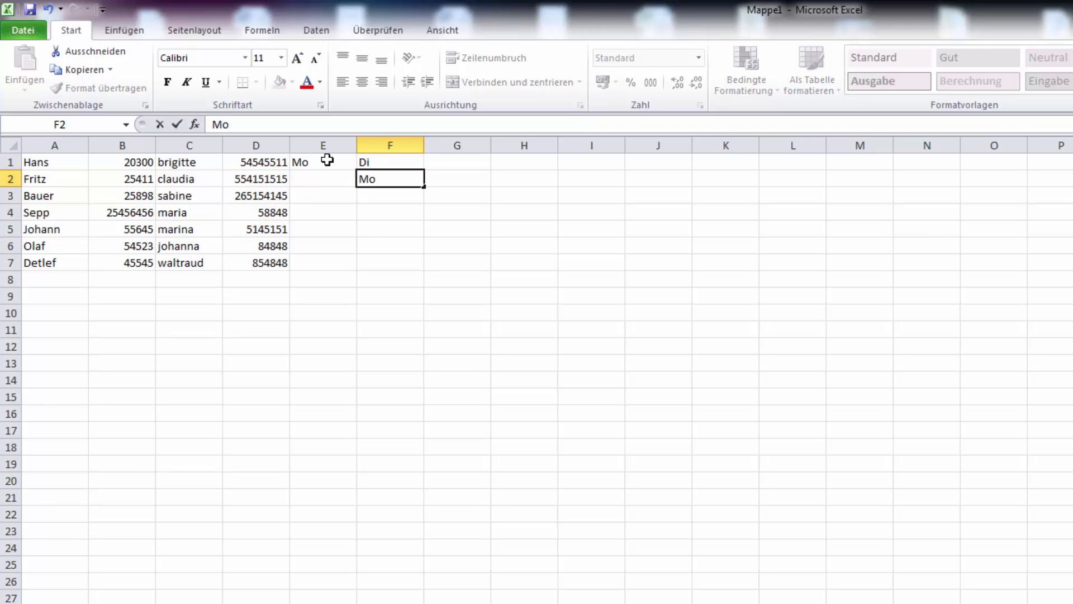
pyautogui.press('Return')
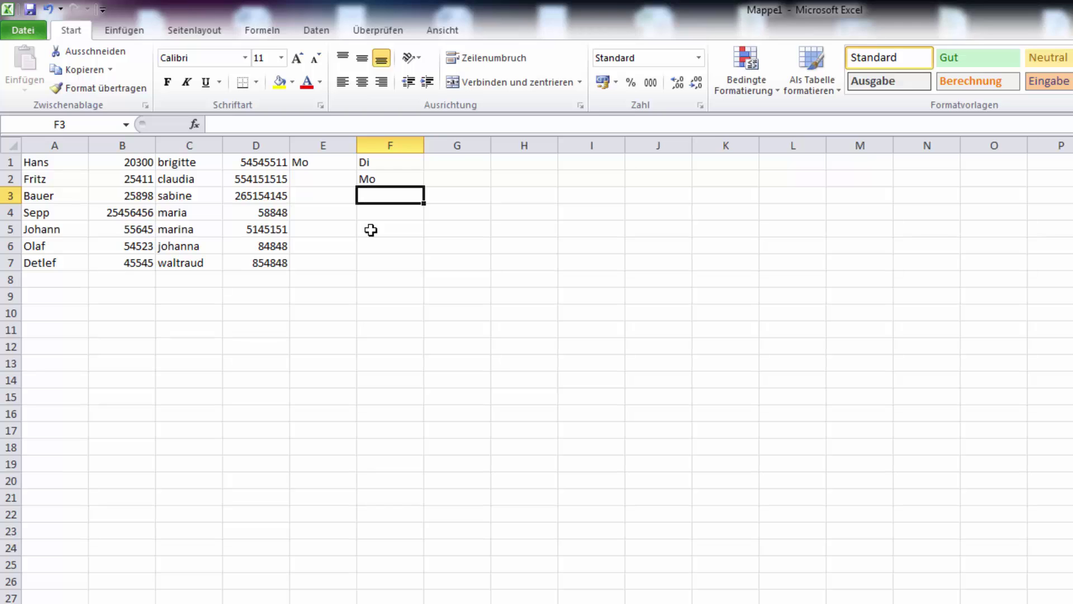
# Fill F3 to F7 with Mo, Mitt, Fr, Die and Mo.
pyautogui.write('Mo')
pyautogui.press('Return')
pyautogui.write('Mitt')
pyautogui.press('Return')
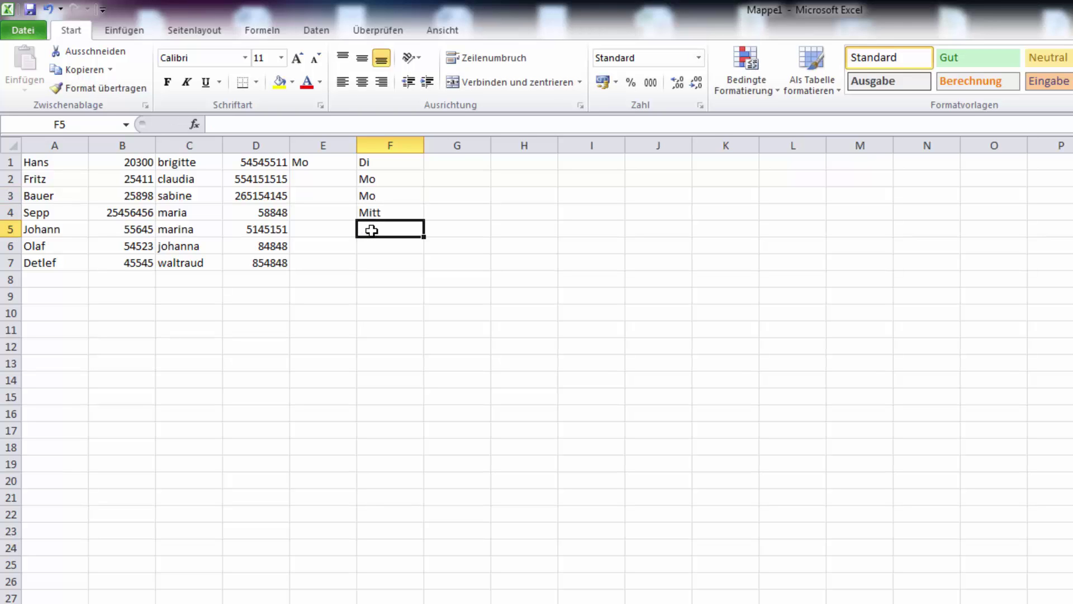
pyautogui.write('Fr')
pyautogui.press('Return')
pyautogui.write('Die')
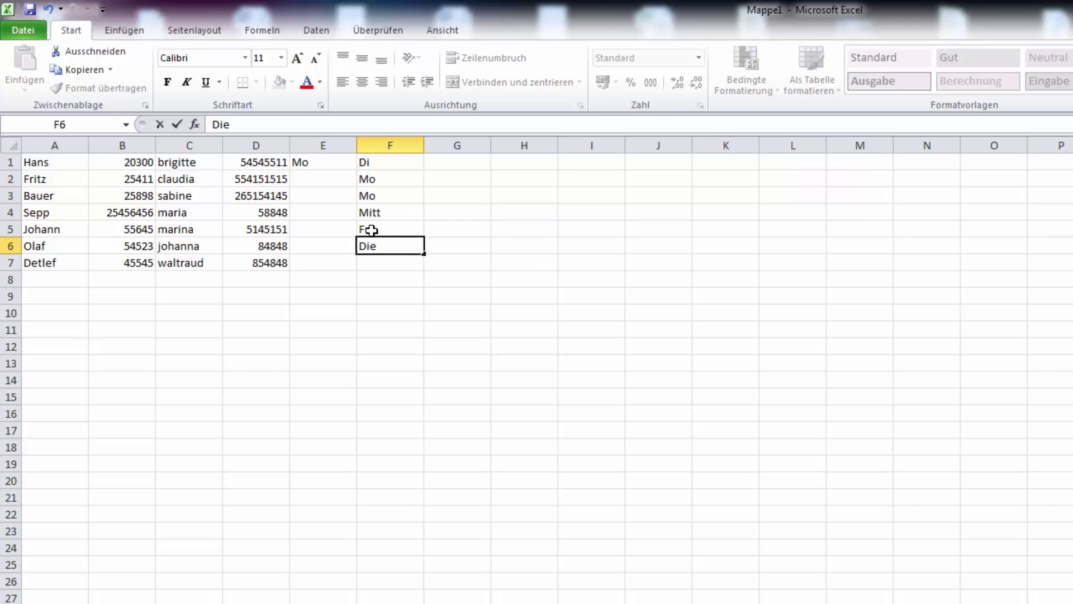
pyautogui.click(390, 266)
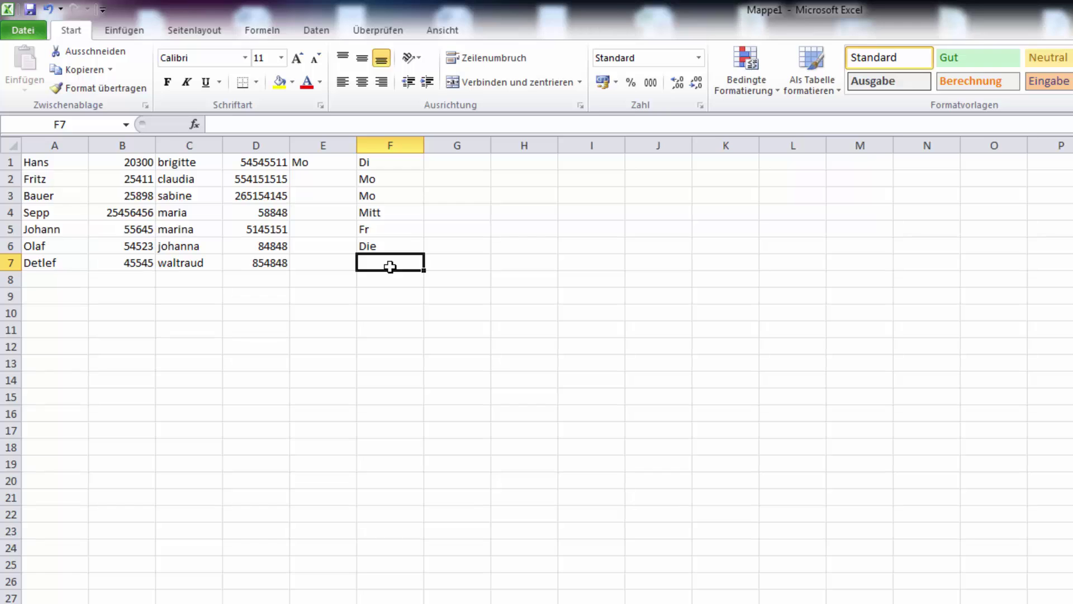
pyautogui.write('Mo')
pyautogui.click(386, 297)
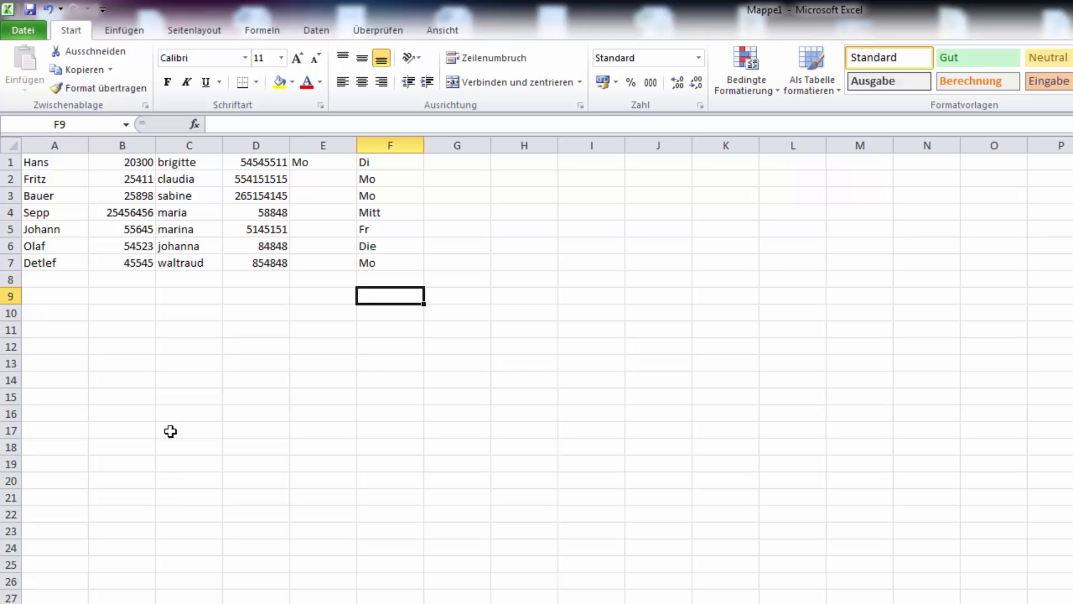
pyautogui.click(264, 331)
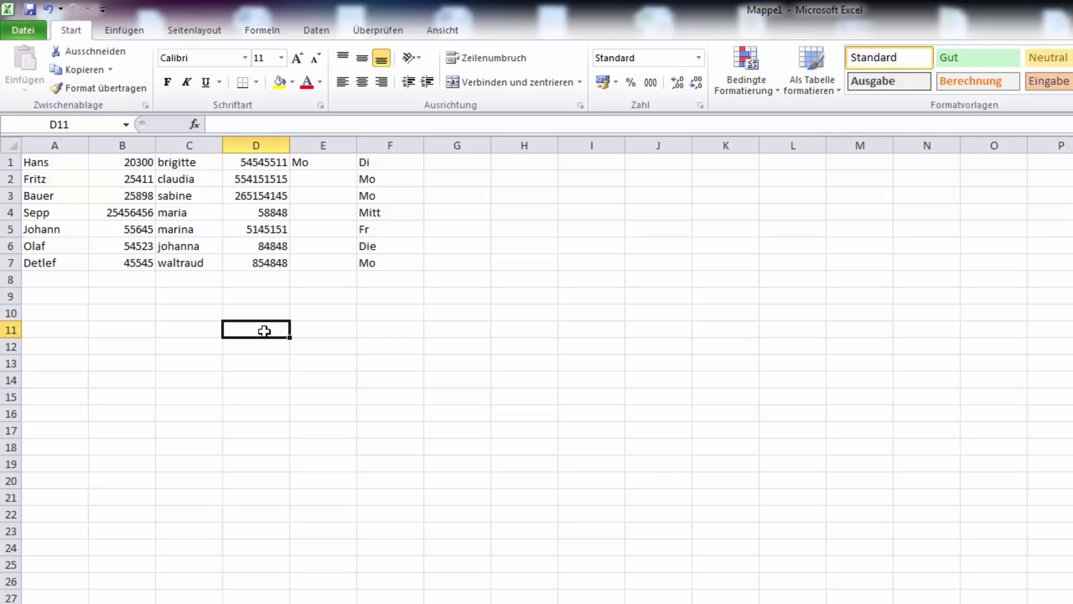
# Select row 1 and turn on Sortieren und Filtern > Filtern for it.
pyautogui.click(11, 162)
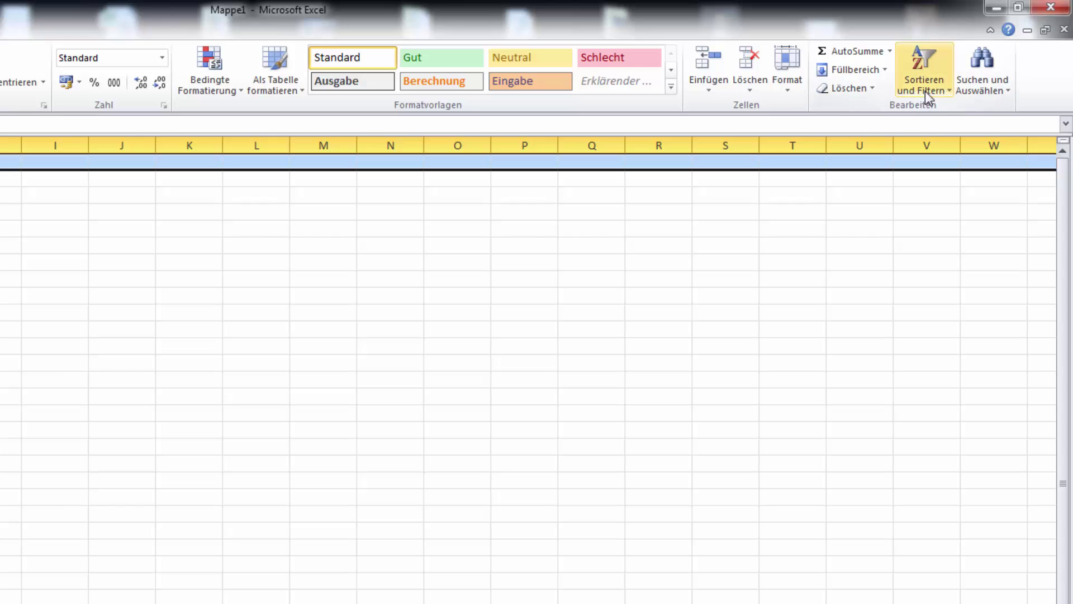
pyautogui.click(948, 91)
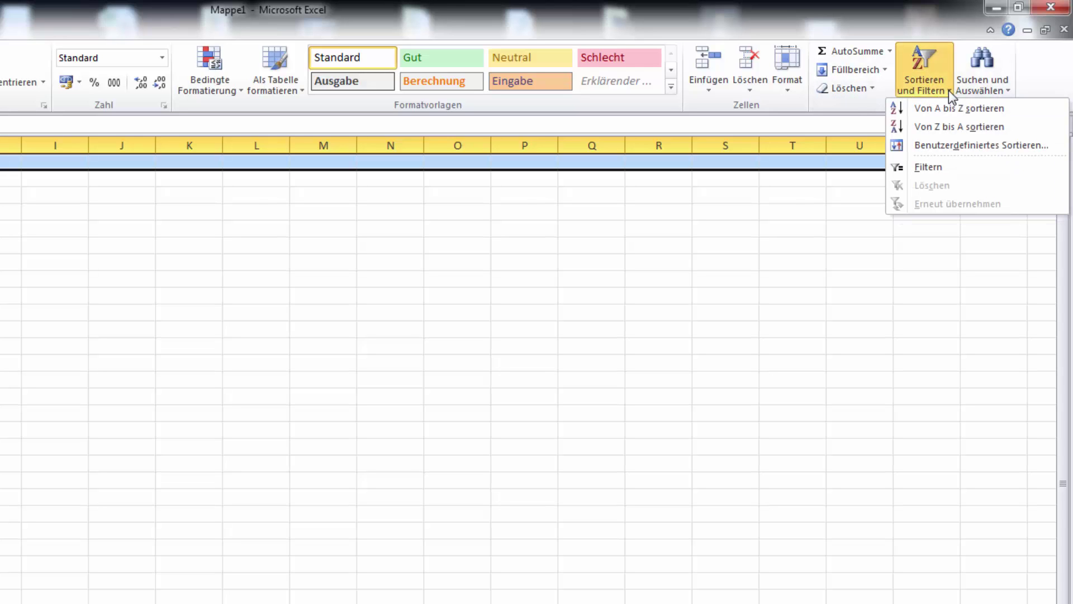
pyautogui.click(937, 168)
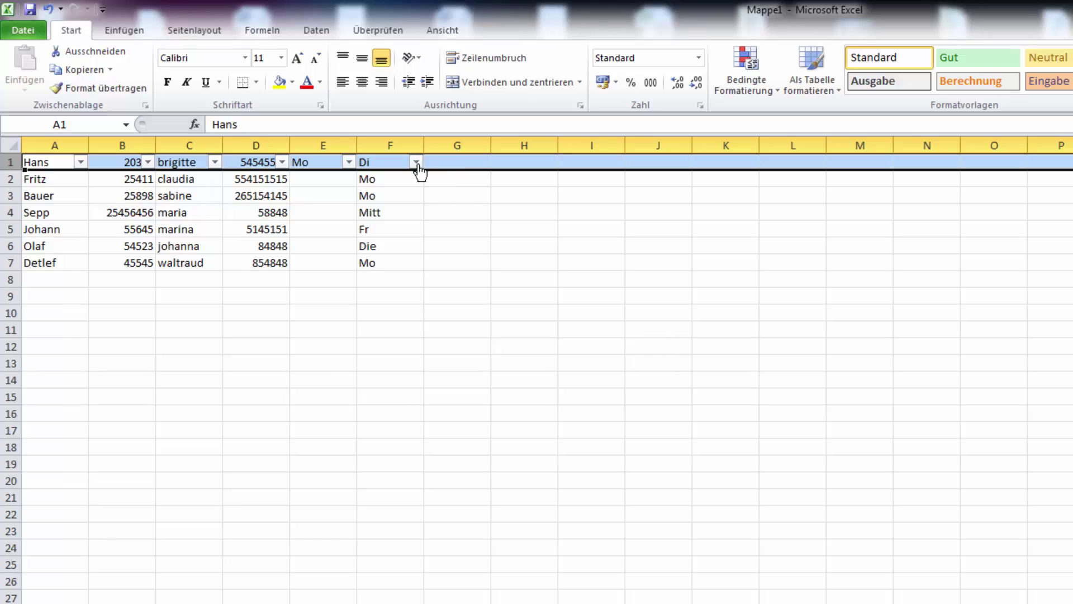
pyautogui.click(416, 162)
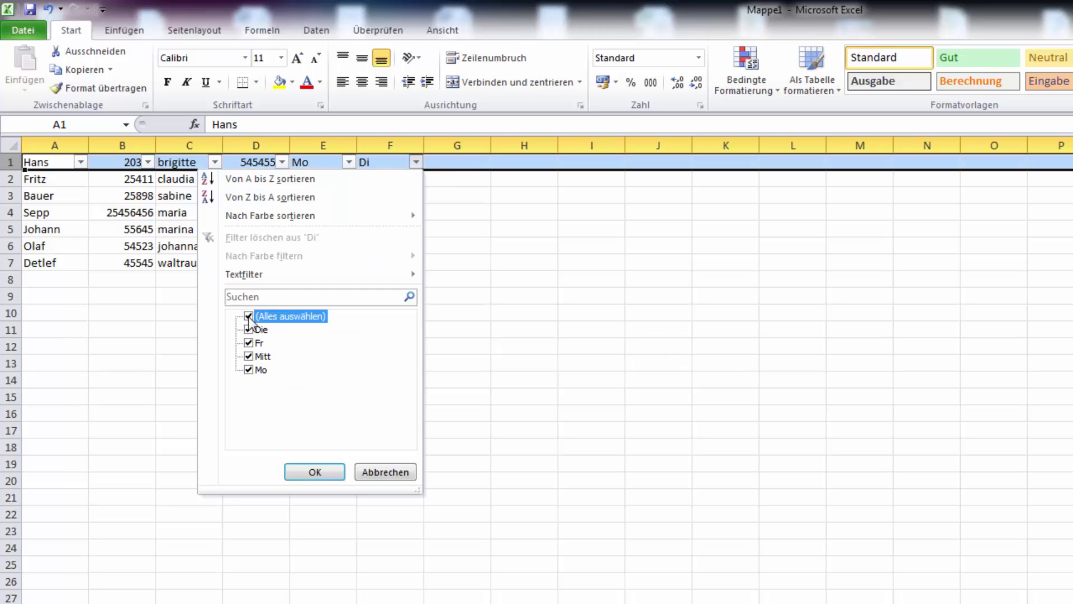
pyautogui.click(249, 316)
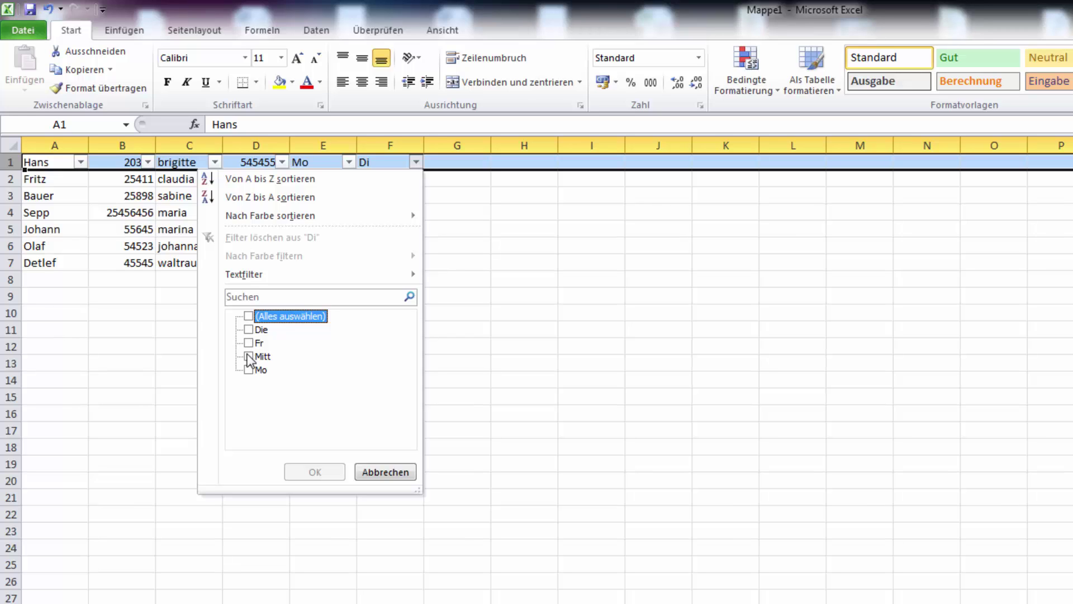
pyautogui.click(249, 330)
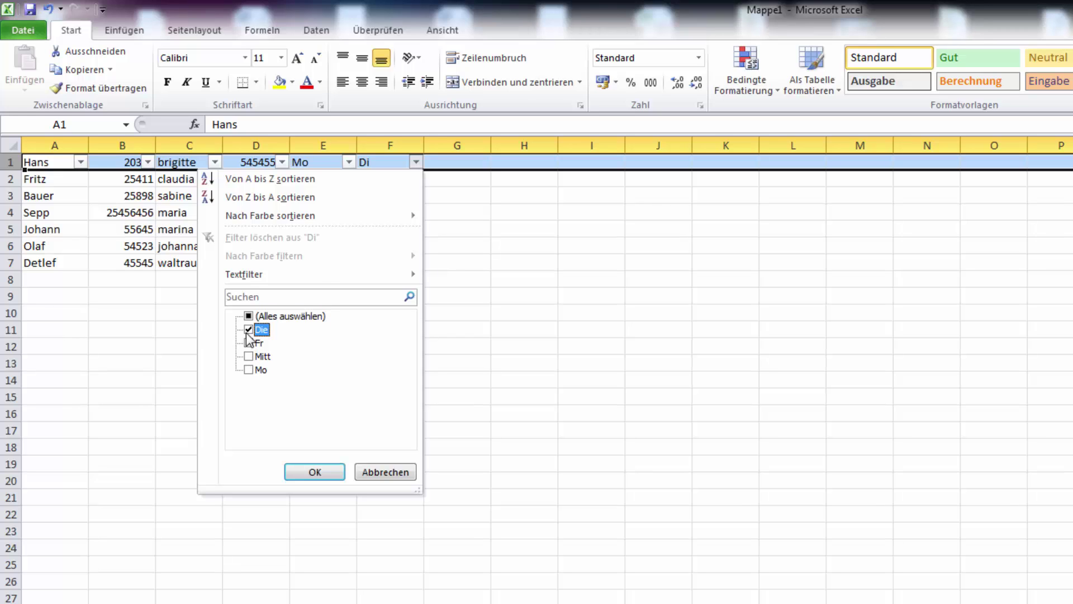
pyautogui.click(316, 474)
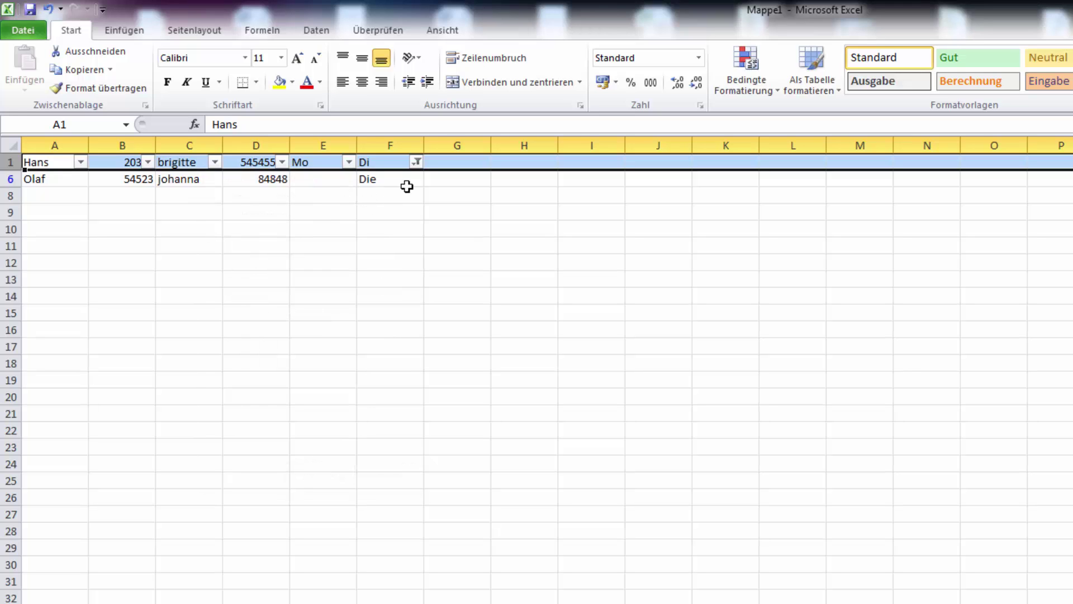
pyautogui.click(416, 162)
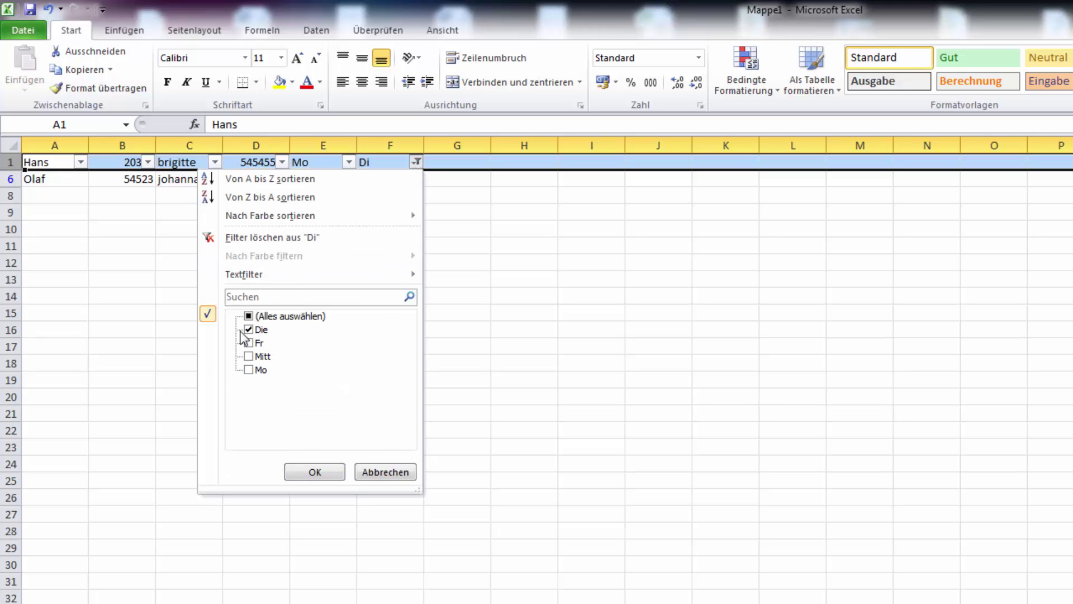
pyautogui.click(249, 316)
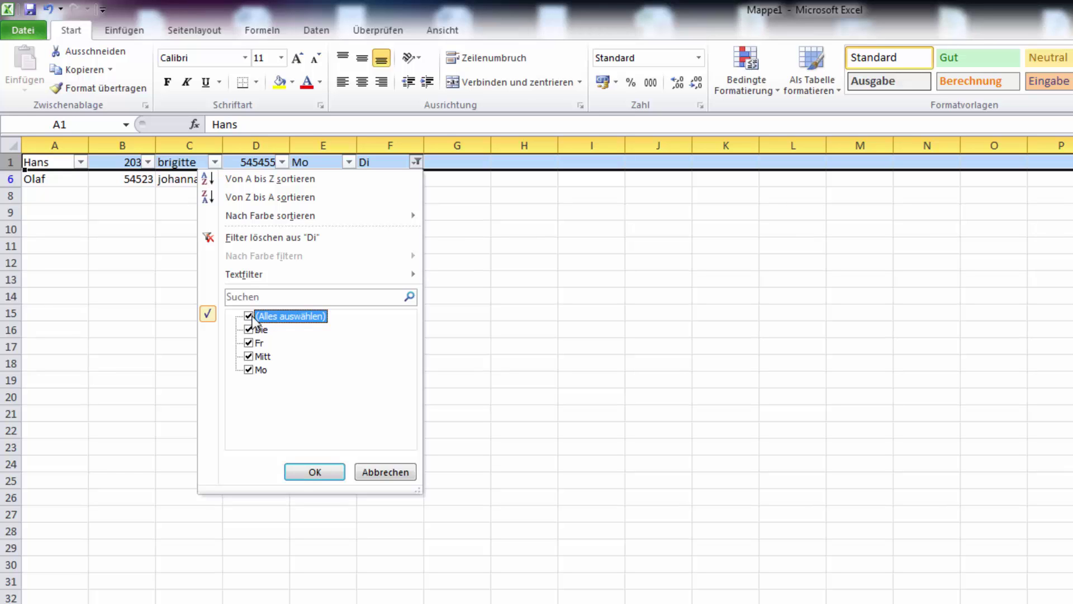
pyautogui.click(249, 317)
pyautogui.click(249, 356)
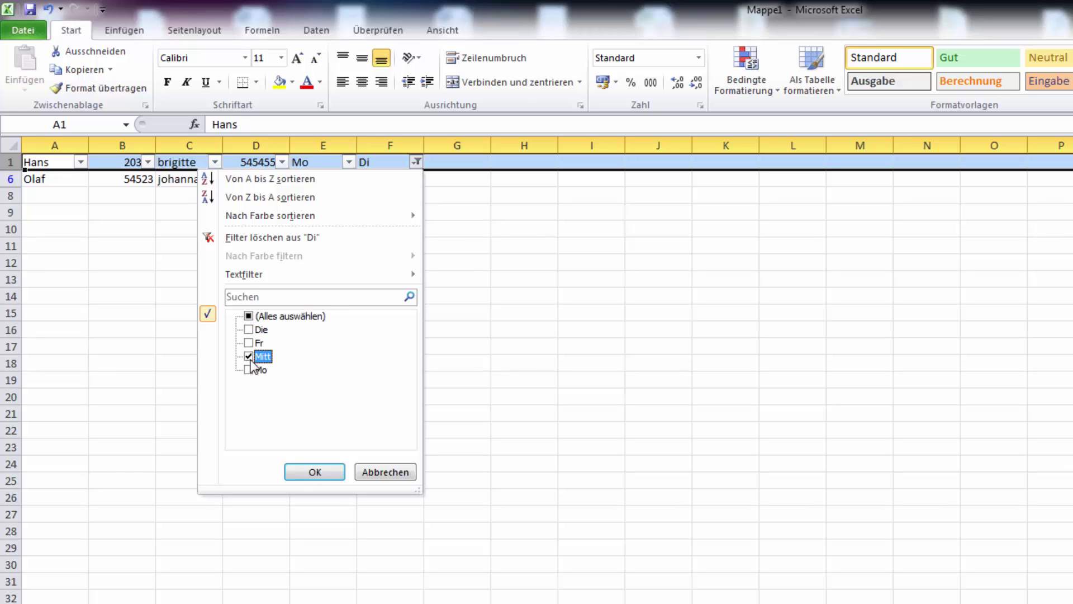
pyautogui.click(308, 473)
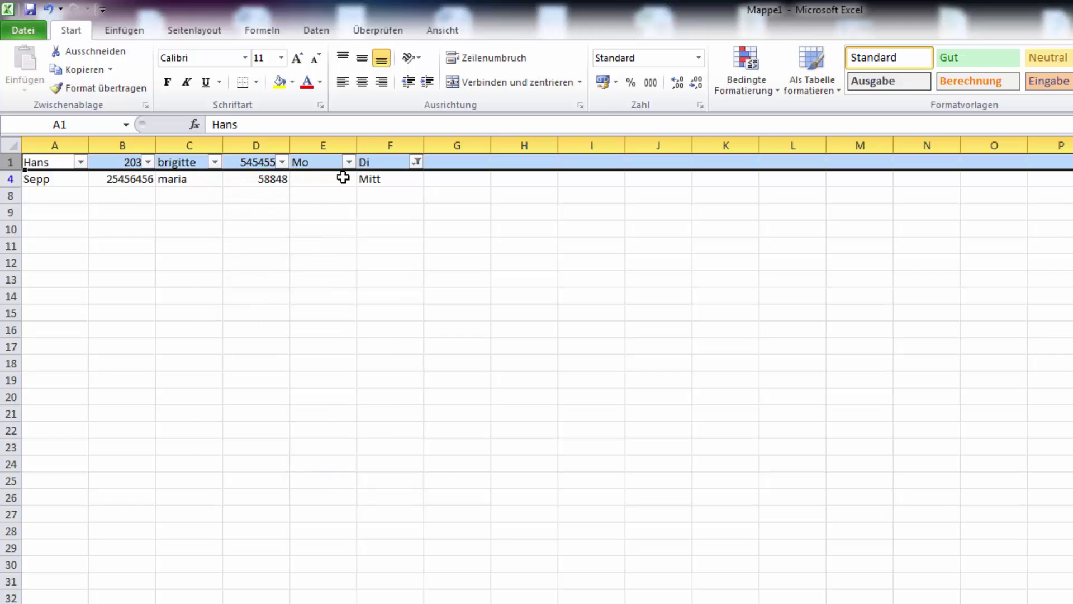
pyautogui.click(416, 162)
pyautogui.click(248, 317)
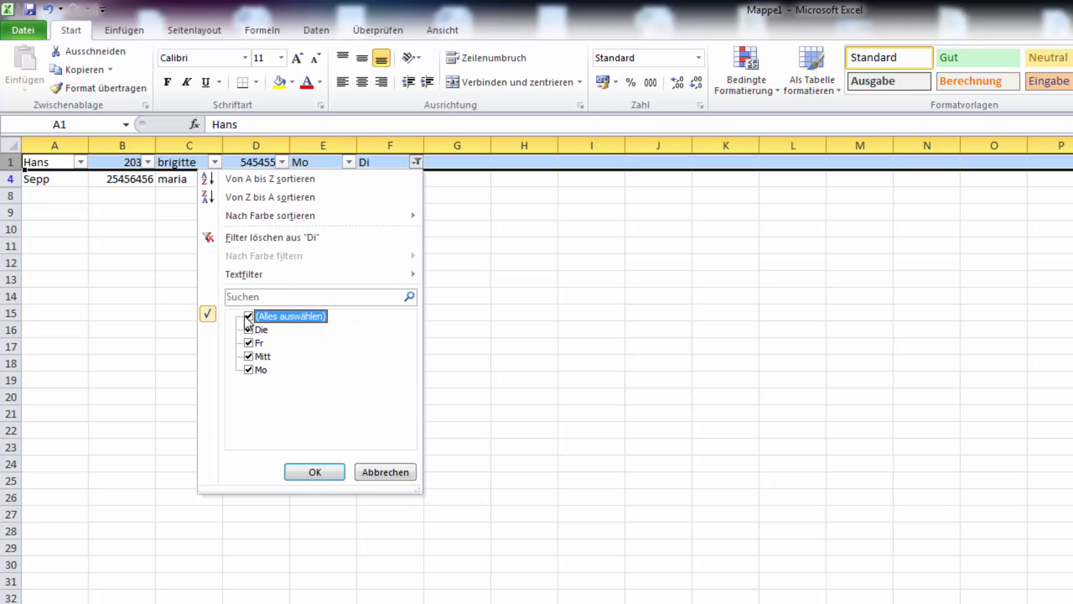
pyautogui.click(248, 316)
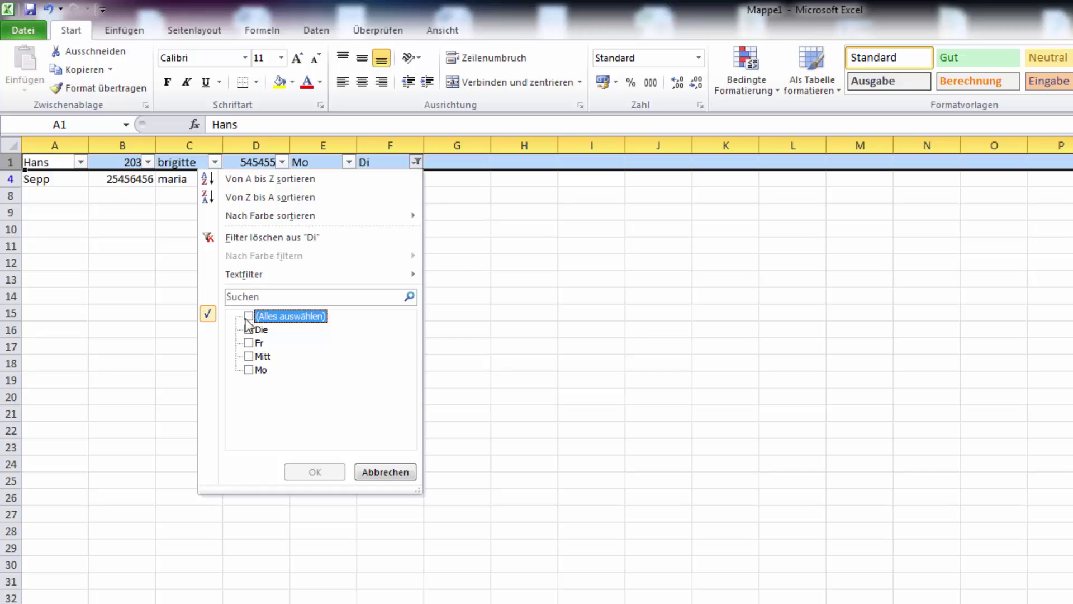
pyautogui.click(249, 369)
pyautogui.click(311, 472)
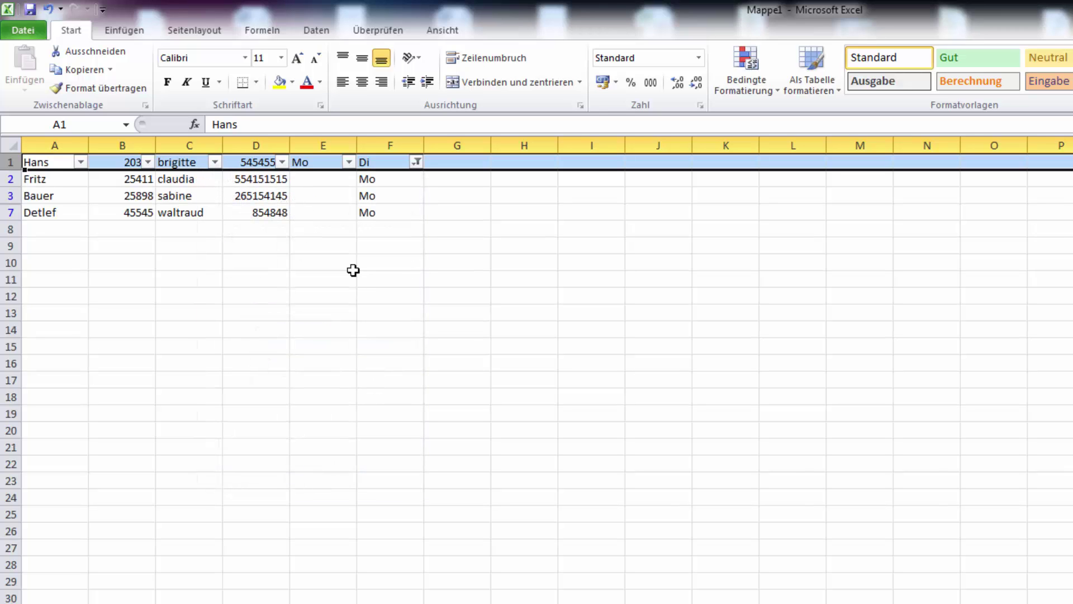
pyautogui.click(416, 163)
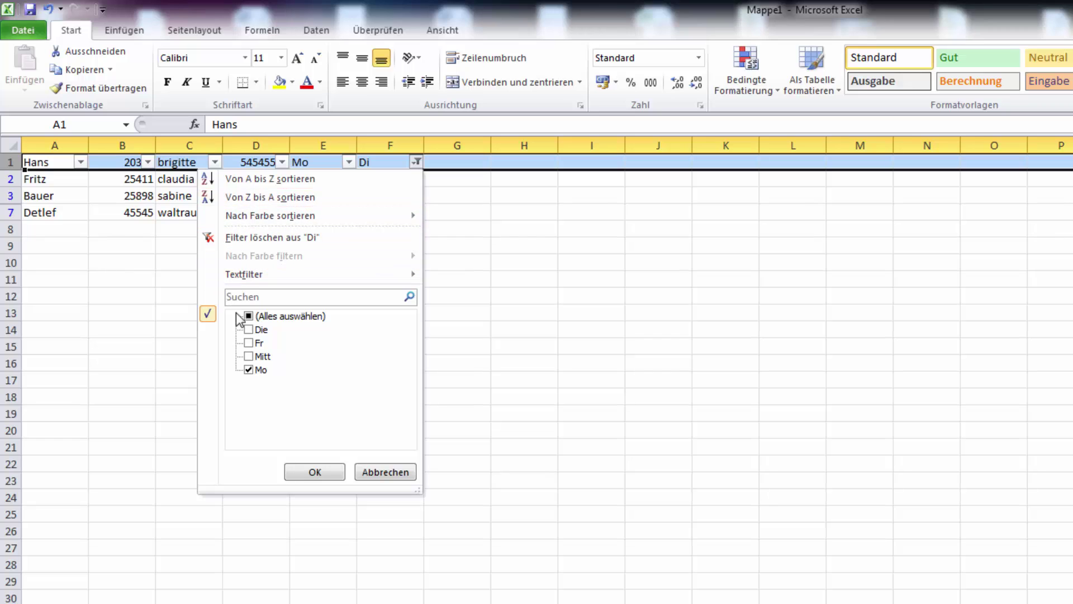
pyautogui.click(259, 320)
pyautogui.click(314, 472)
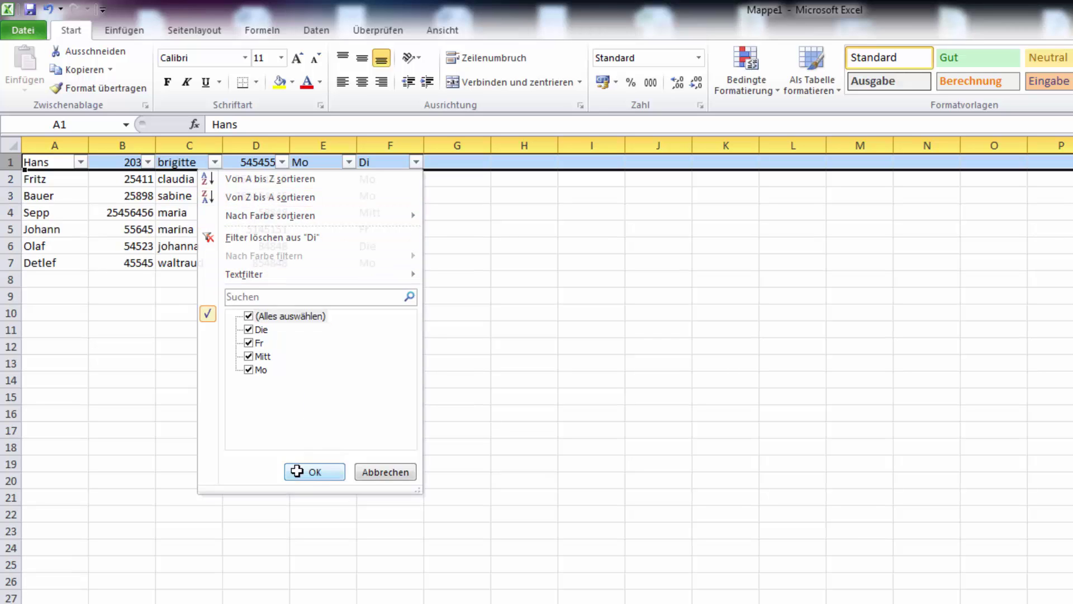
pyautogui.click(176, 463)
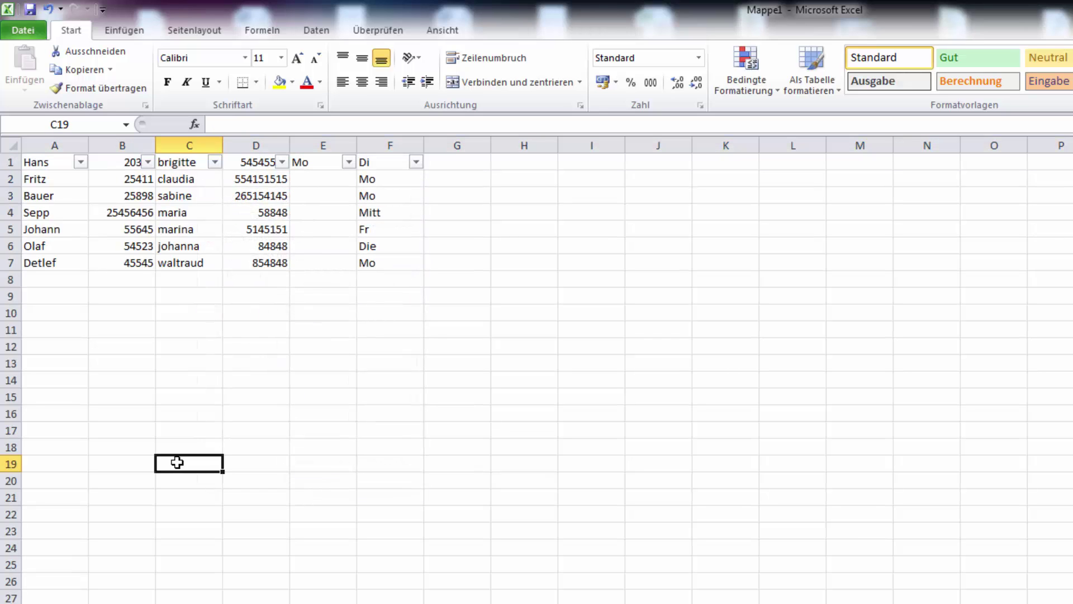
# Filter column C to show only the claudia row.
pyautogui.click(215, 162)
pyautogui.click(52, 316)
pyautogui.click(52, 329)
pyautogui.click(129, 469)
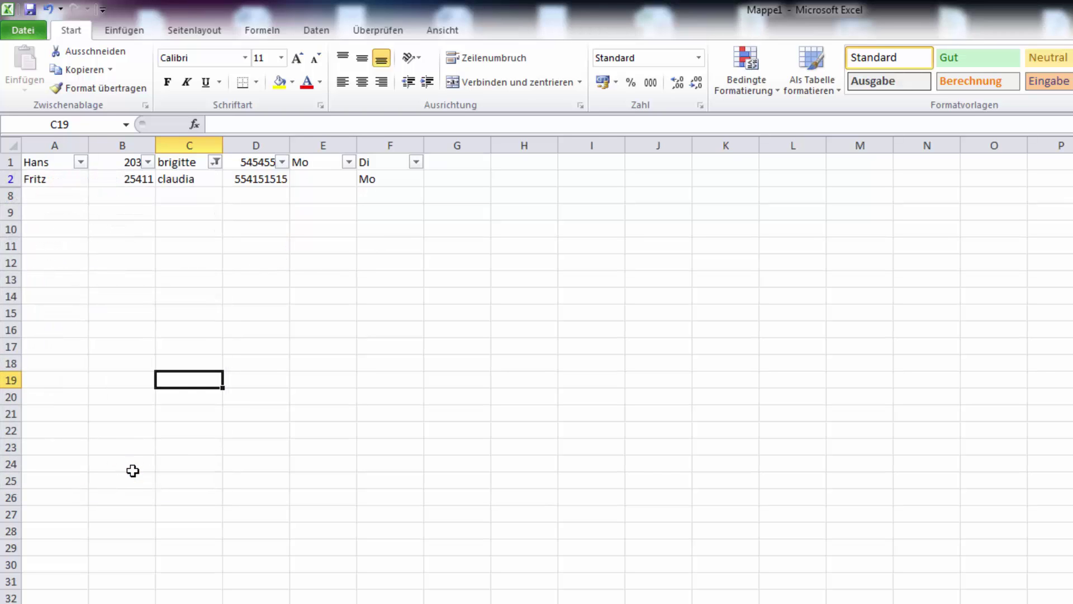
# Restore every name in the column C filter with (Alles auswählen).
pyautogui.click(215, 162)
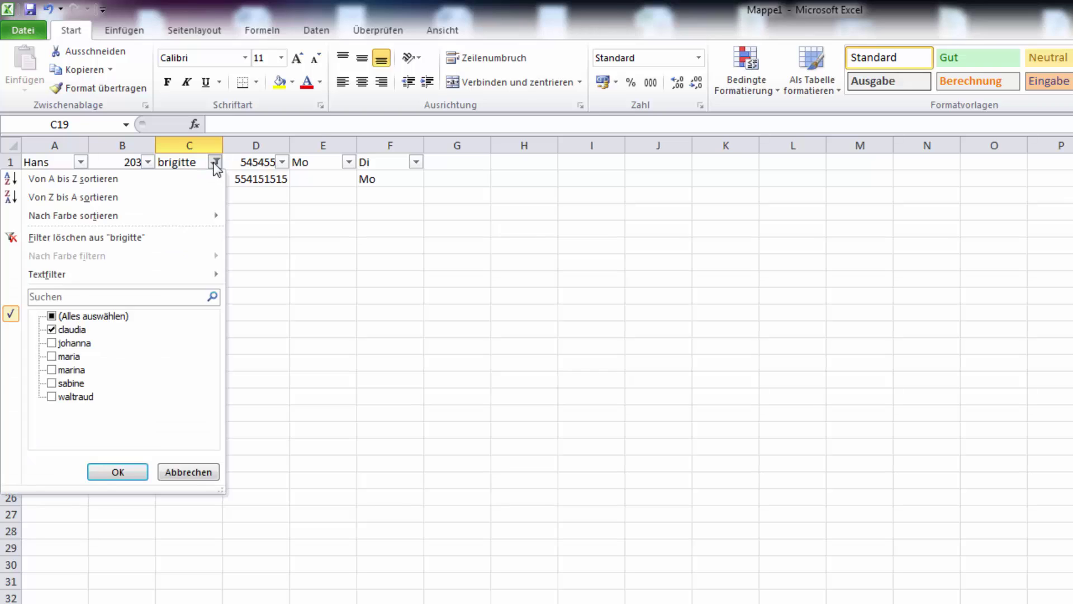
pyautogui.click(52, 320)
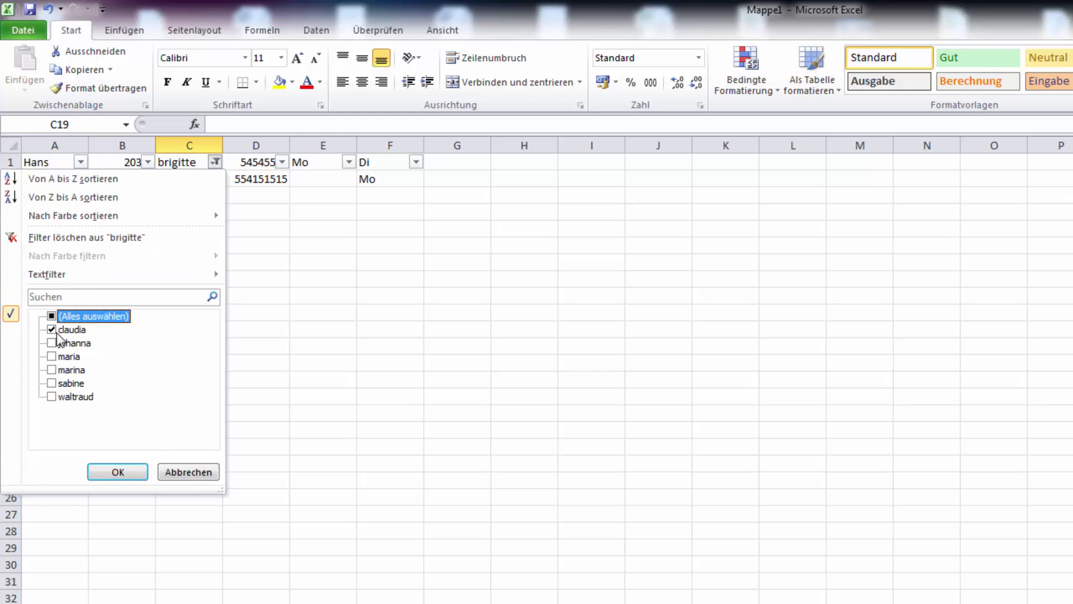
pyautogui.click(61, 331)
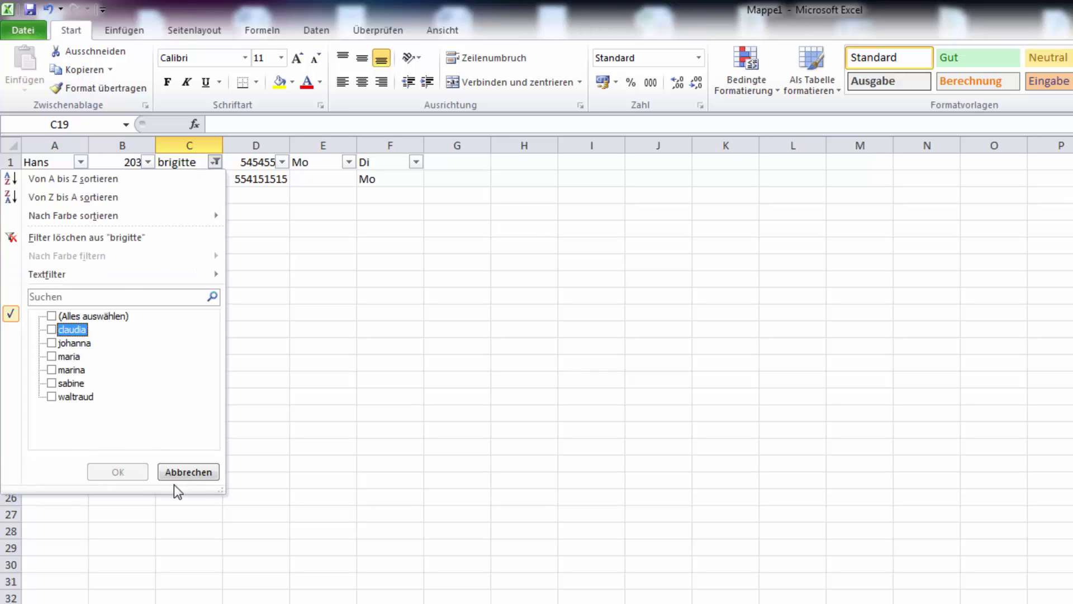
pyautogui.click(275, 474)
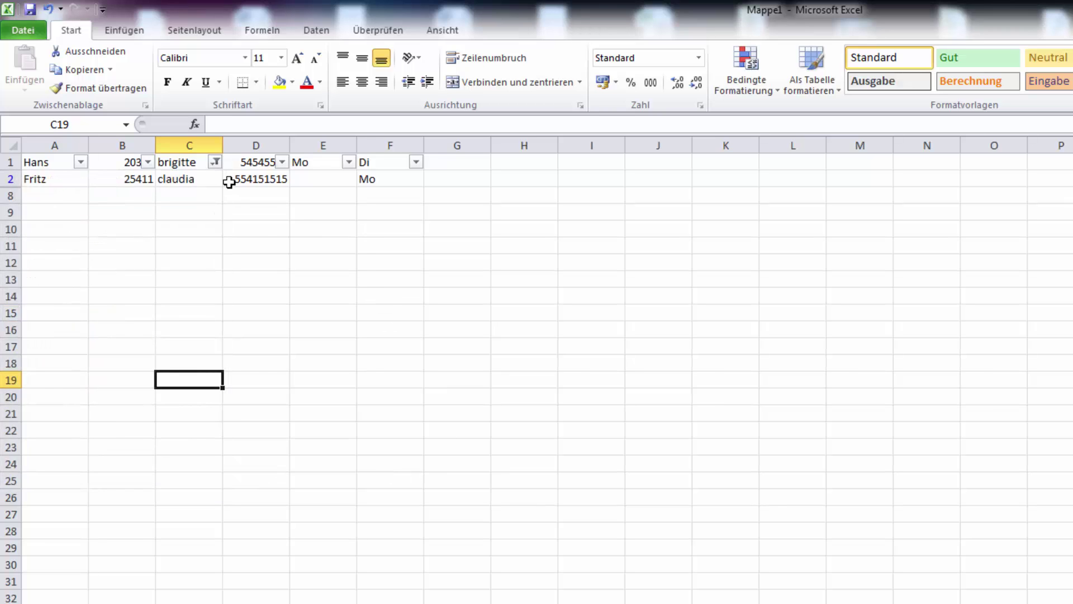
pyautogui.click(216, 162)
pyautogui.click(51, 316)
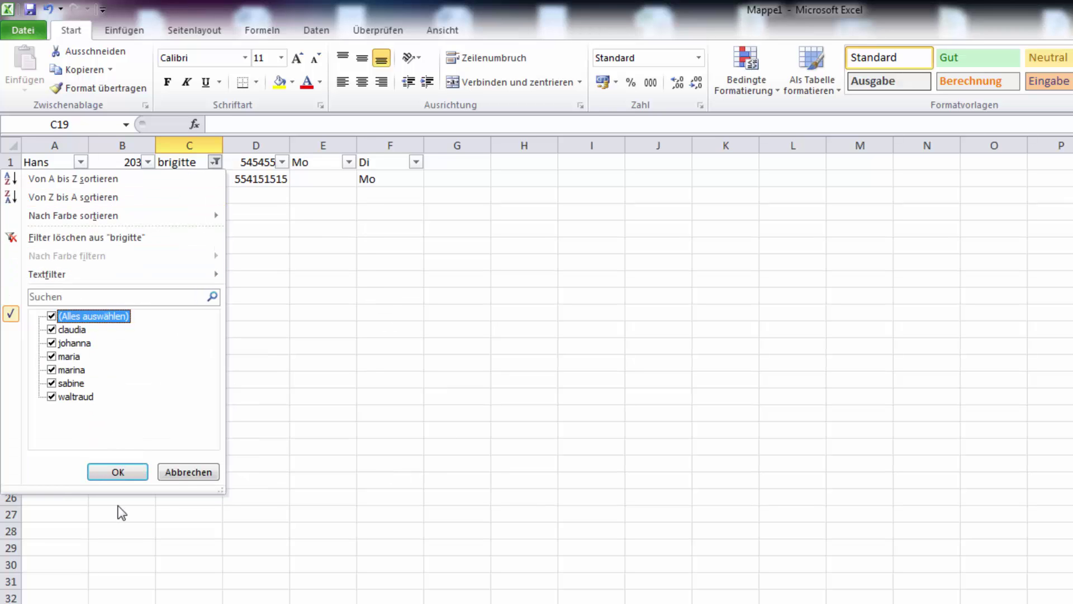
pyautogui.click(116, 474)
pyautogui.click(327, 429)
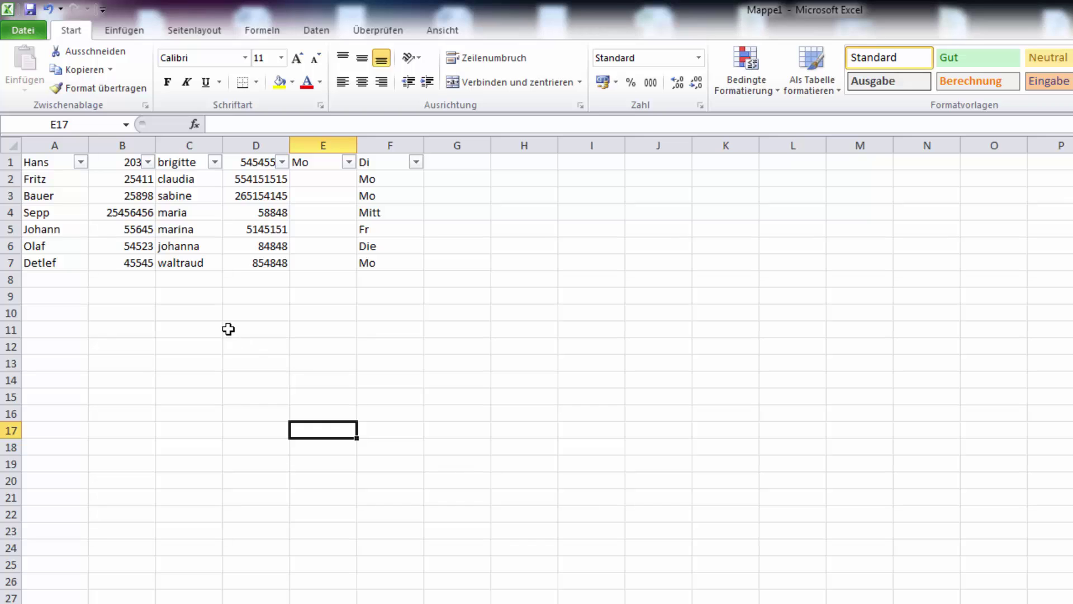
# Switch off Sortieren und Filtern > Filtern, removing the row 1 dropdowns, and select row 1.
pyautogui.scroll(-3, 165, 218)
pyautogui.scroll(3, 168, 224)
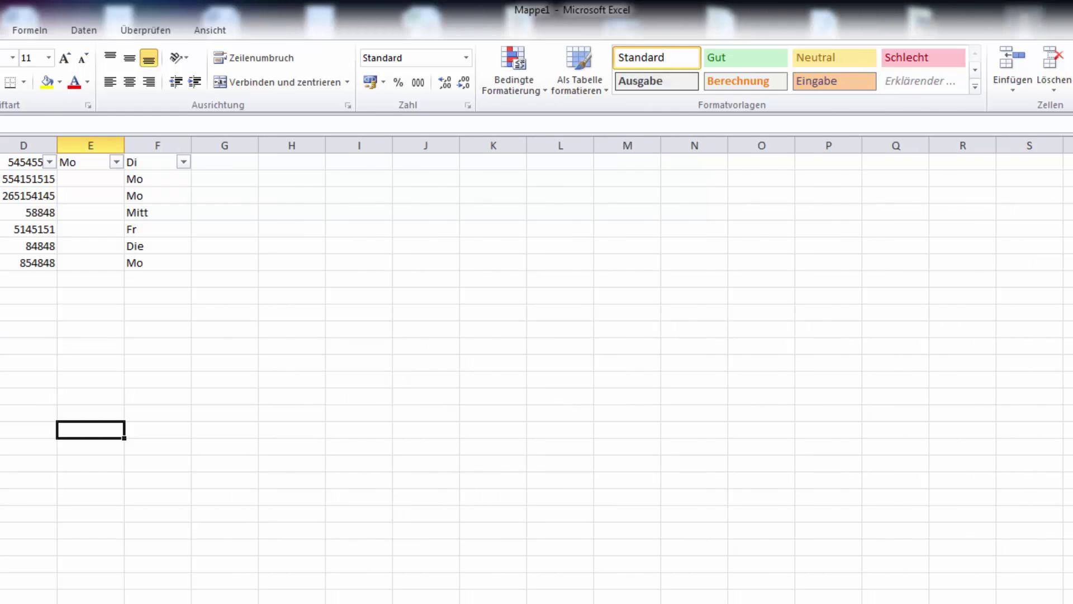
pyautogui.click(967, 72)
pyautogui.click(929, 167)
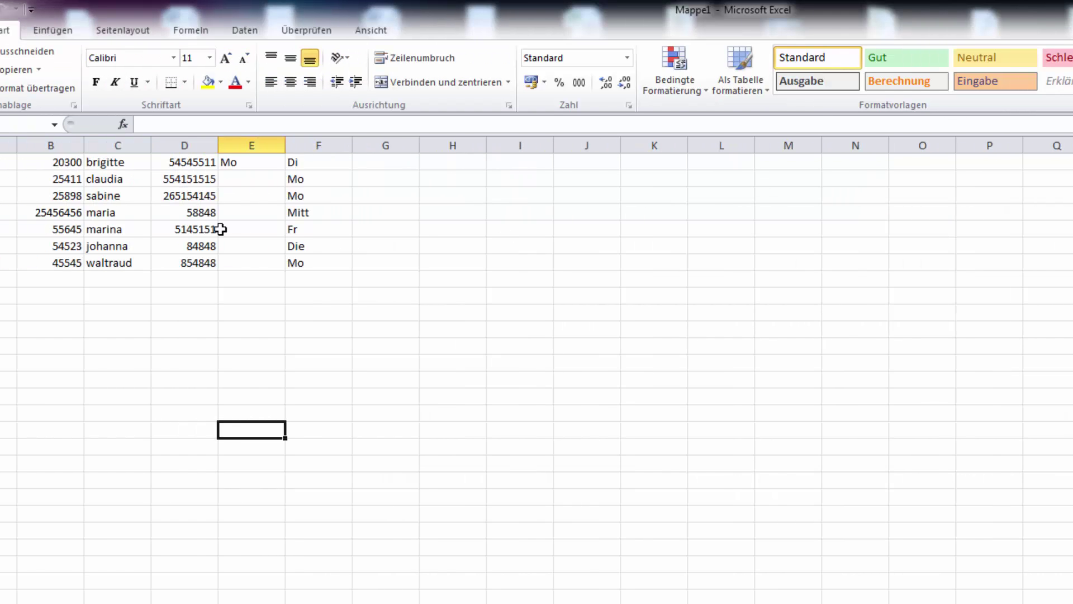
pyautogui.scroll(-3, 117, 213)
pyautogui.scroll(3, 114, 223)
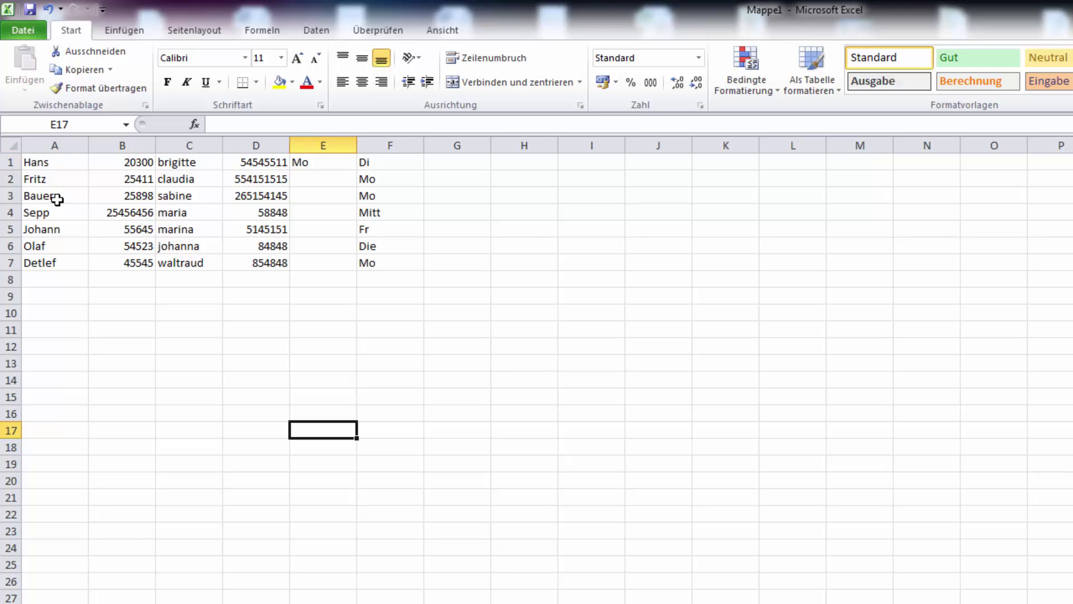
pyautogui.click(9, 162)
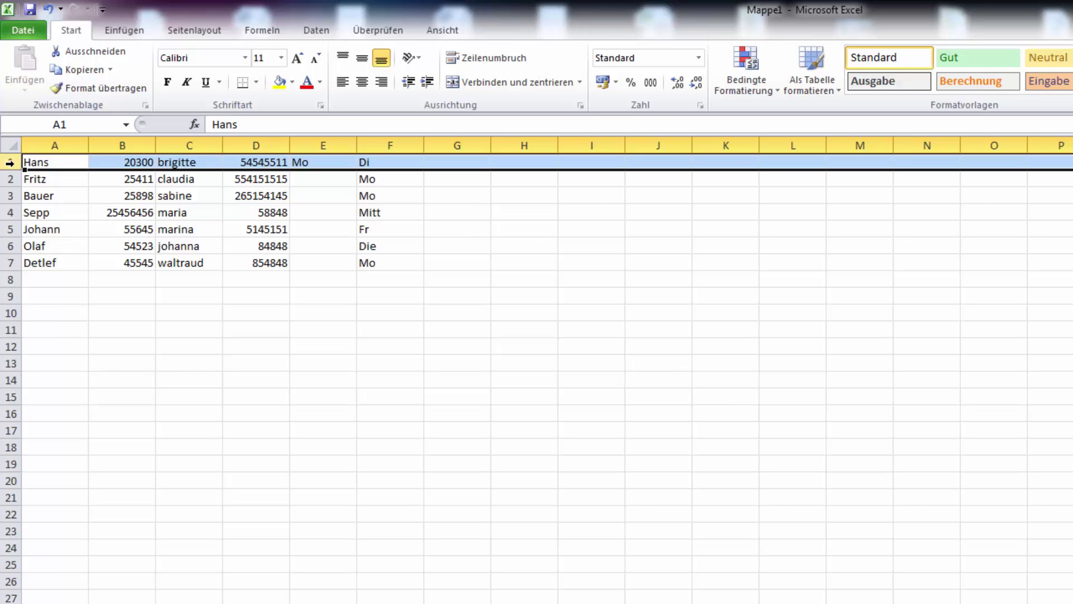
# On the Ansicht tab, freeze panes, then switch to a frozen top row and scroll to check.
pyautogui.click(431, 35)
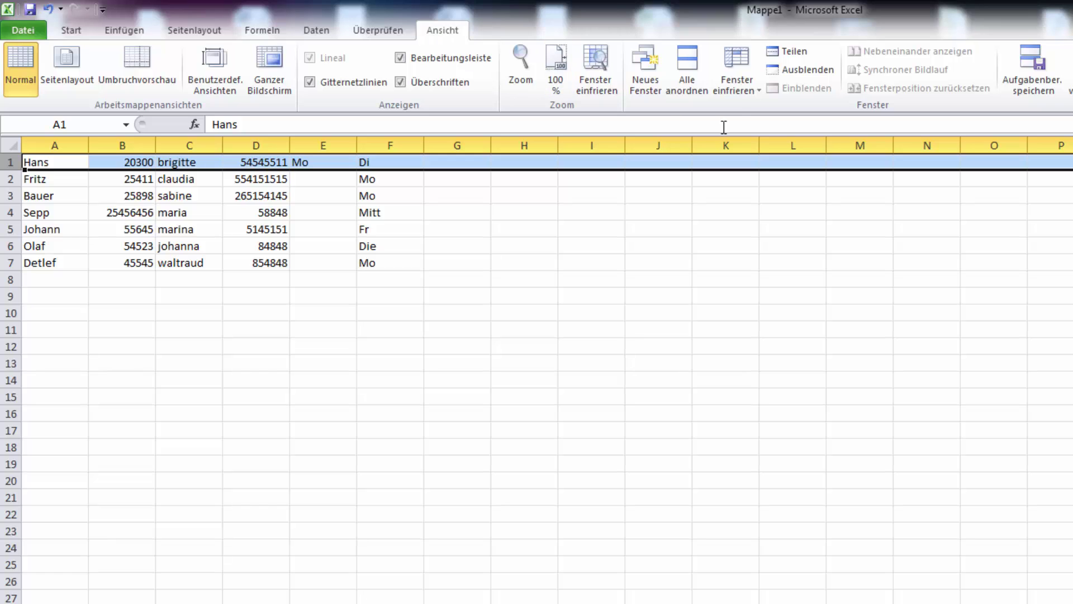
pyautogui.click(757, 88)
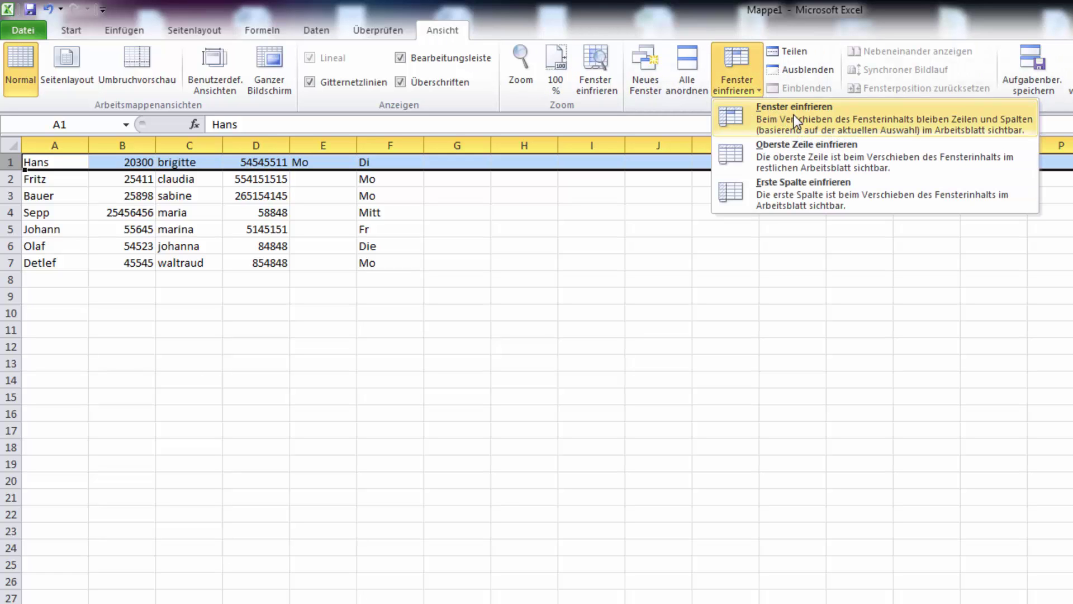
pyautogui.click(803, 112)
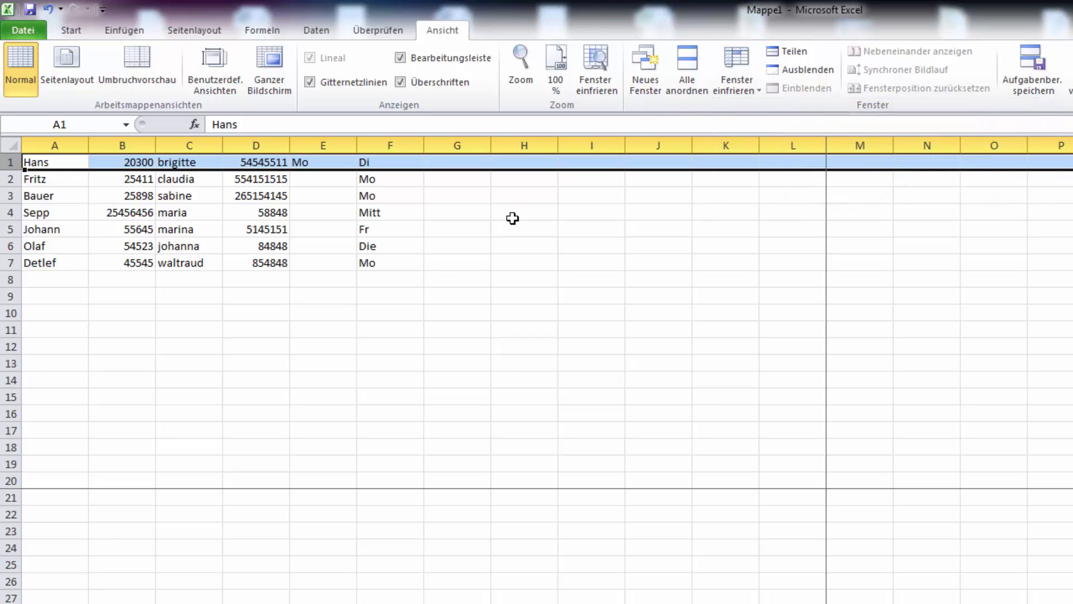
pyautogui.click(464, 266)
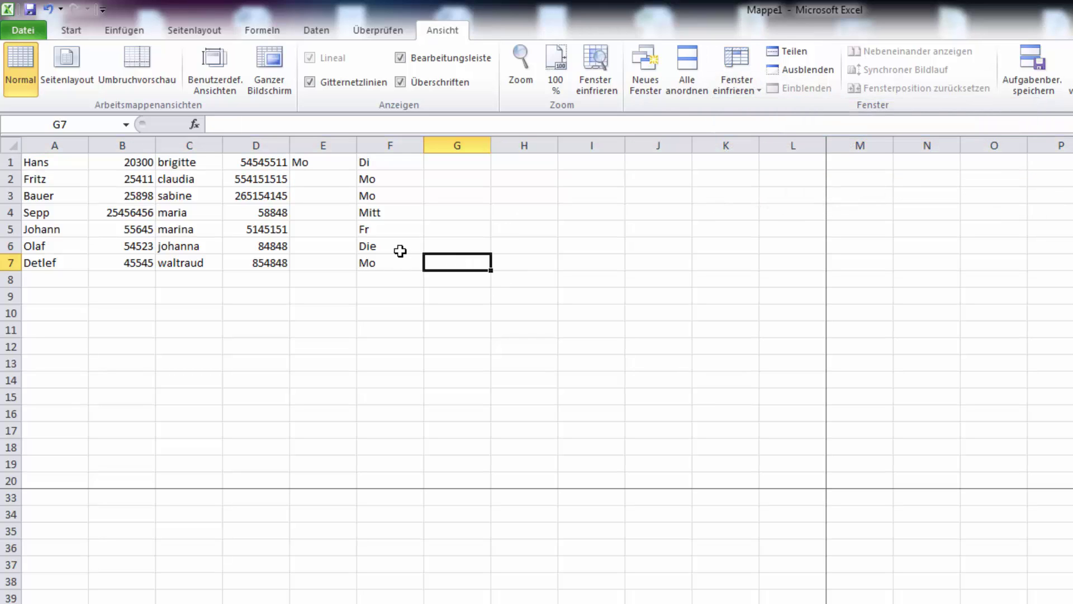
pyautogui.click(729, 86)
pyautogui.click(773, 150)
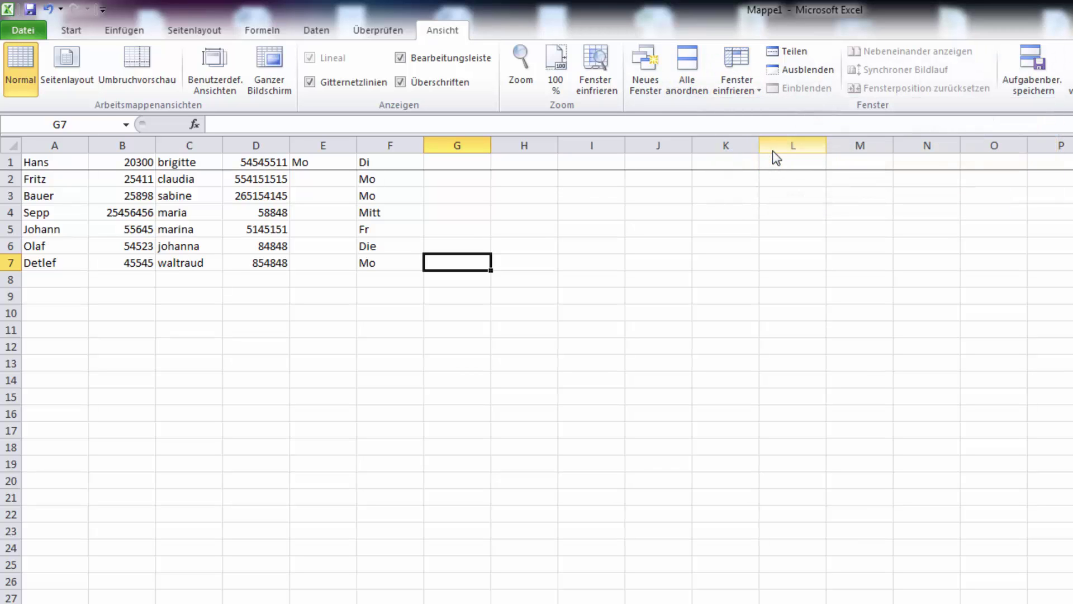
pyautogui.scroll(-5, 267, 237)
pyautogui.scroll(5, 268, 246)
pyautogui.scroll(-3, 265, 251)
pyautogui.scroll(3, 263, 252)
# Undo back past the column C filter, redo it, then undo to the unfiltered table.
pyautogui.click(48, 8)
pyautogui.click(48, 9)
pyautogui.click(48, 9)
pyautogui.click(125, 414)
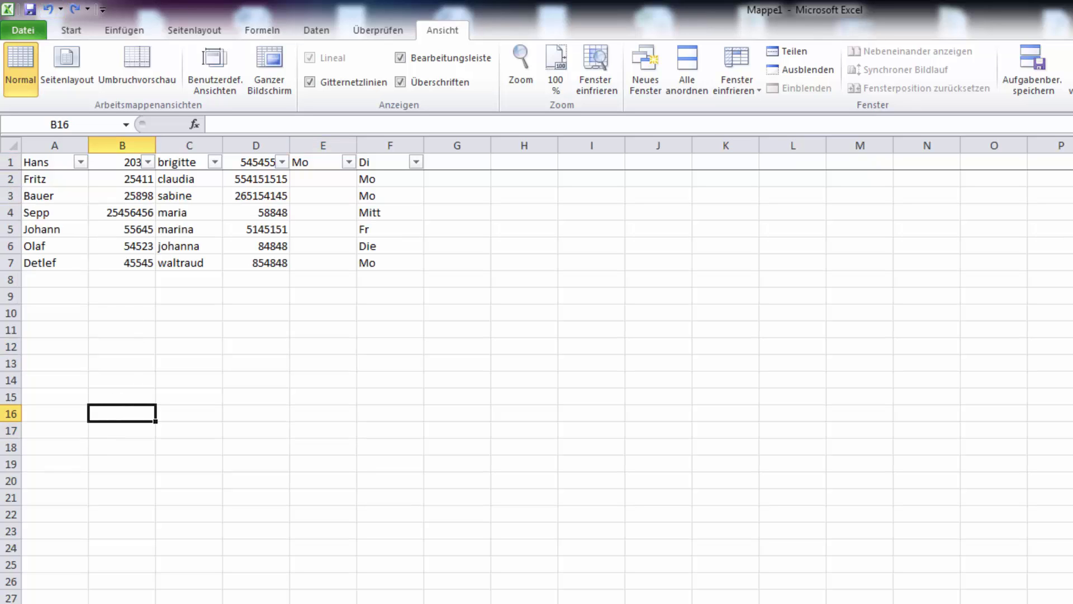
pyautogui.click(74, 9)
pyautogui.hotkey('ctrl', 'z')
pyautogui.hotkey('ctrl', 'z')
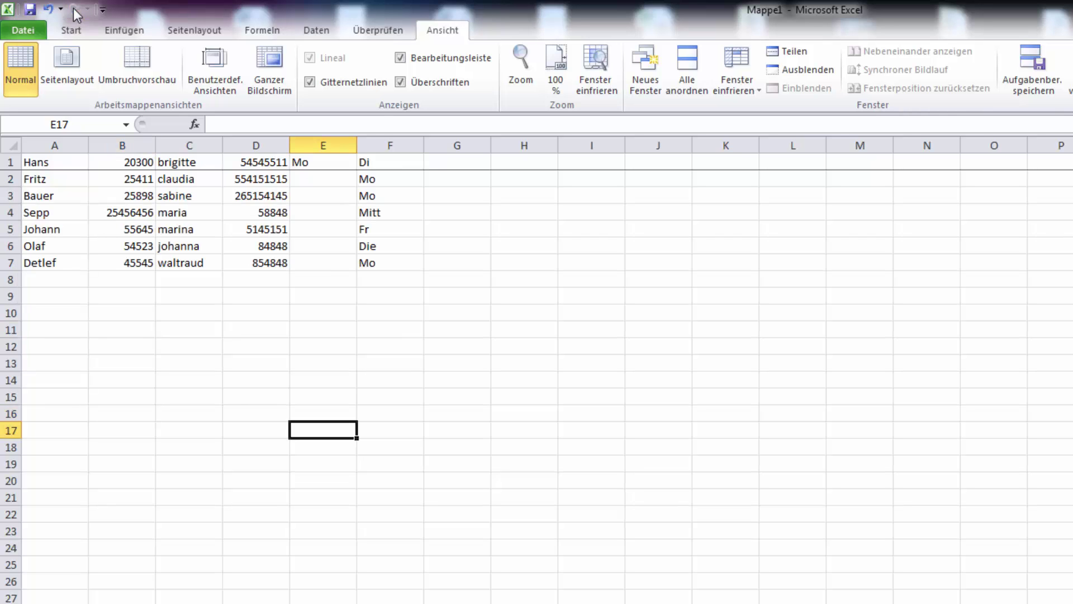
# Select row 1 and apply Oberste Zeile einfrieren, scrolling to confirm the header stays.
pyautogui.click(4, 163)
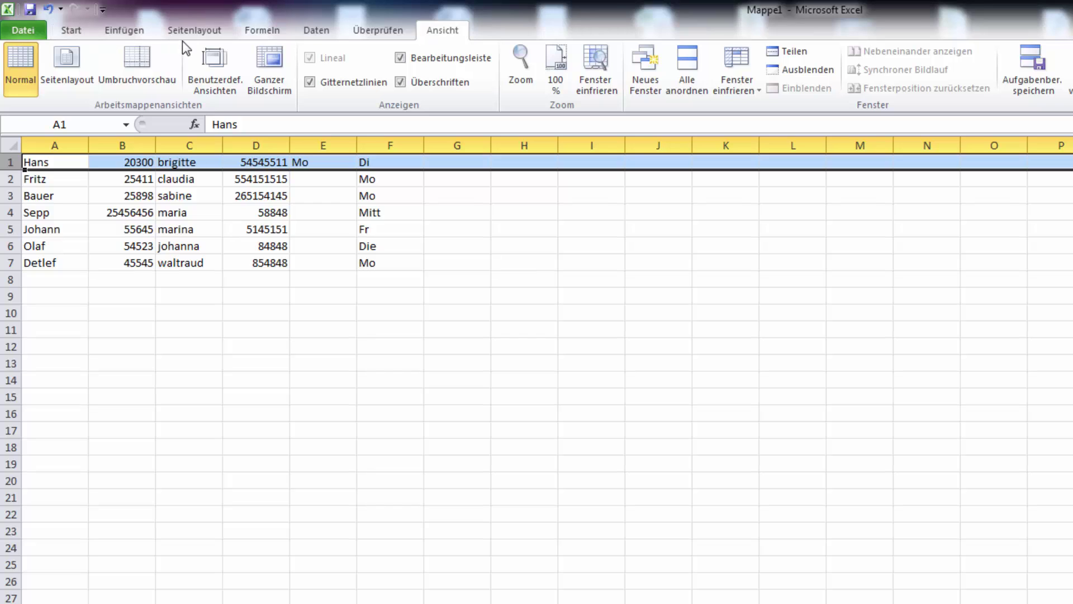
pyautogui.click(749, 91)
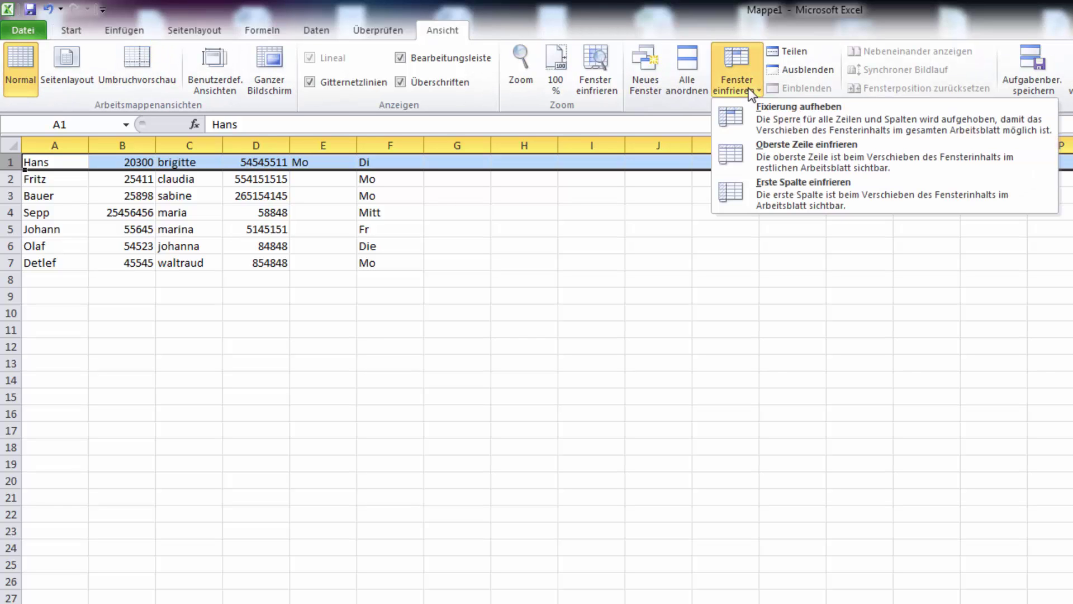
pyautogui.click(799, 154)
pyautogui.scroll(-2, 332, 214)
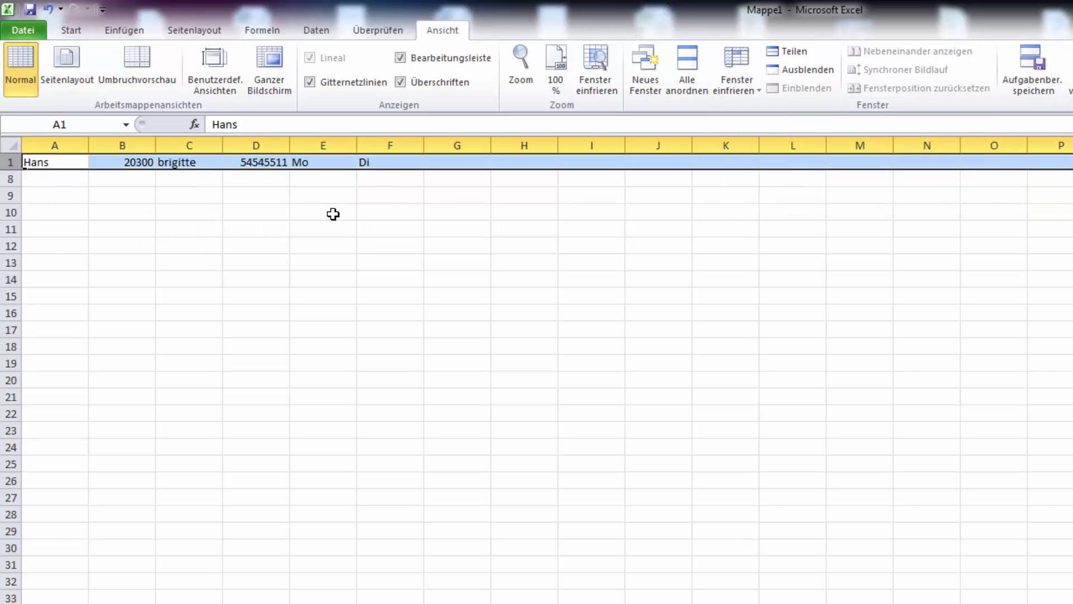
pyautogui.scroll(2, 333, 214)
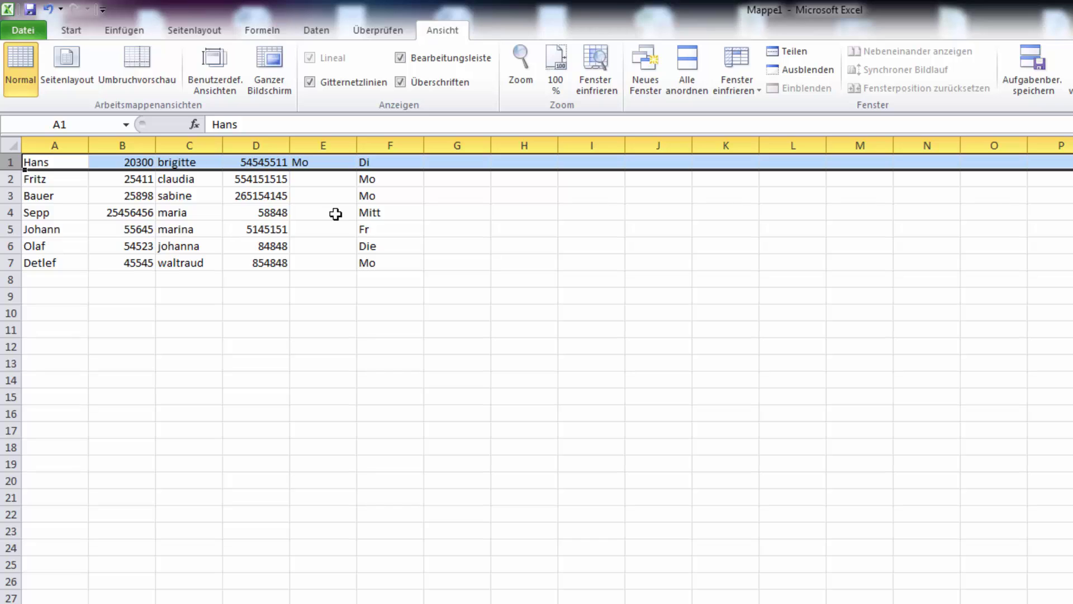
pyautogui.click(758, 89)
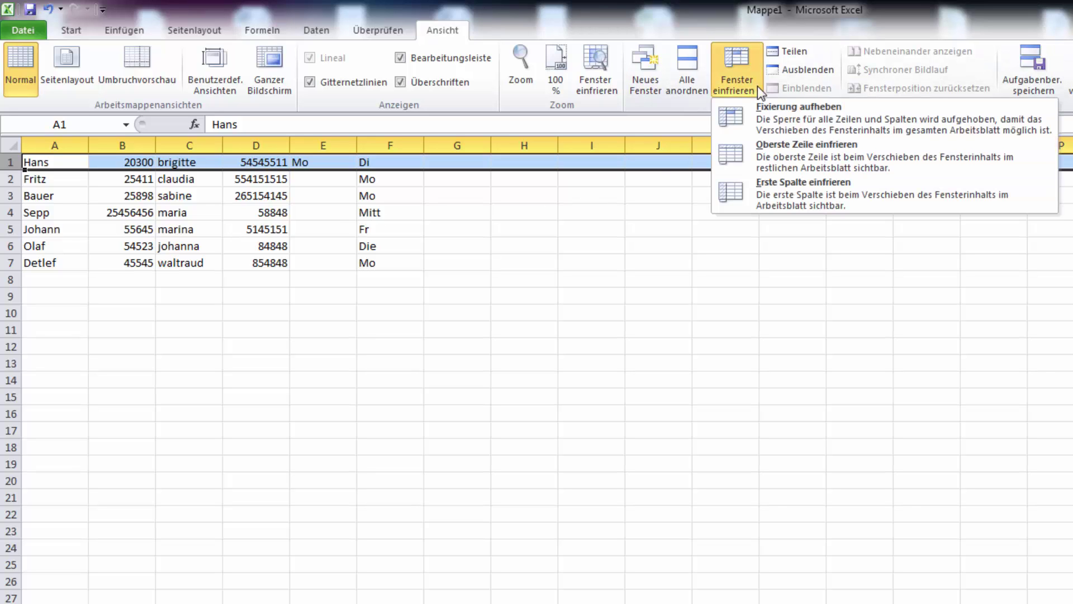
pyautogui.click(699, 273)
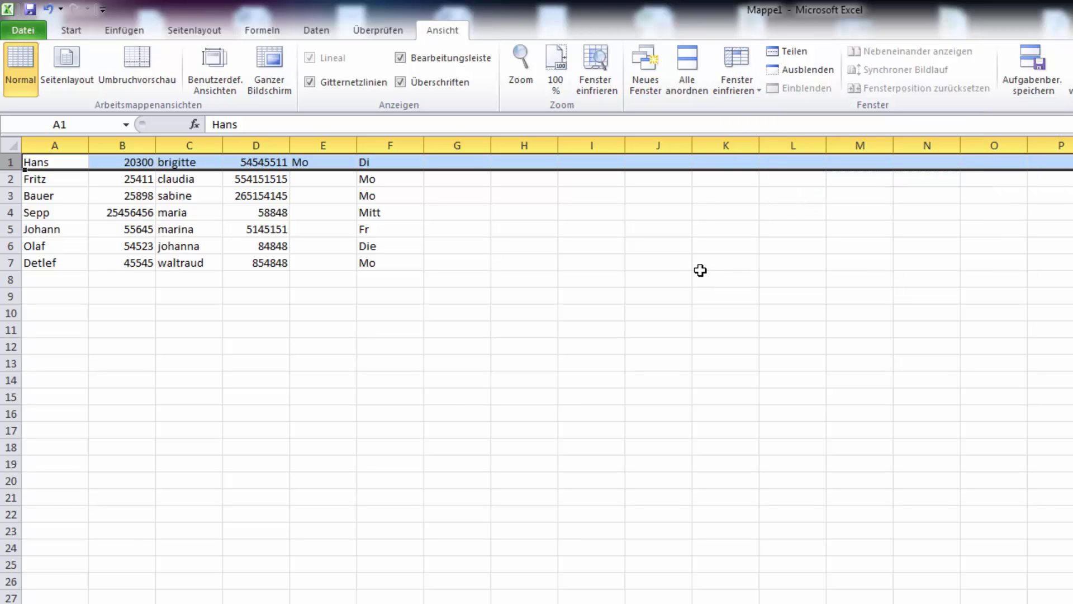
# Re-enable filter dropdowns on headers A1–F1 via Sortieren und Filtern > Filtern, then close the colour-scheme warning.
pyautogui.click(67, 33)
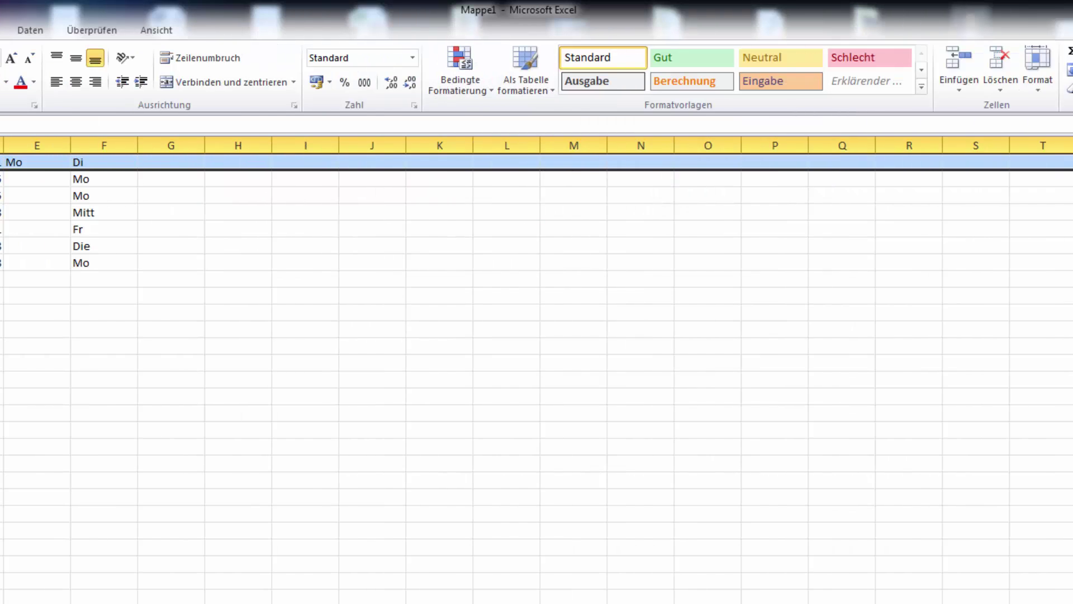
pyautogui.click(945, 93)
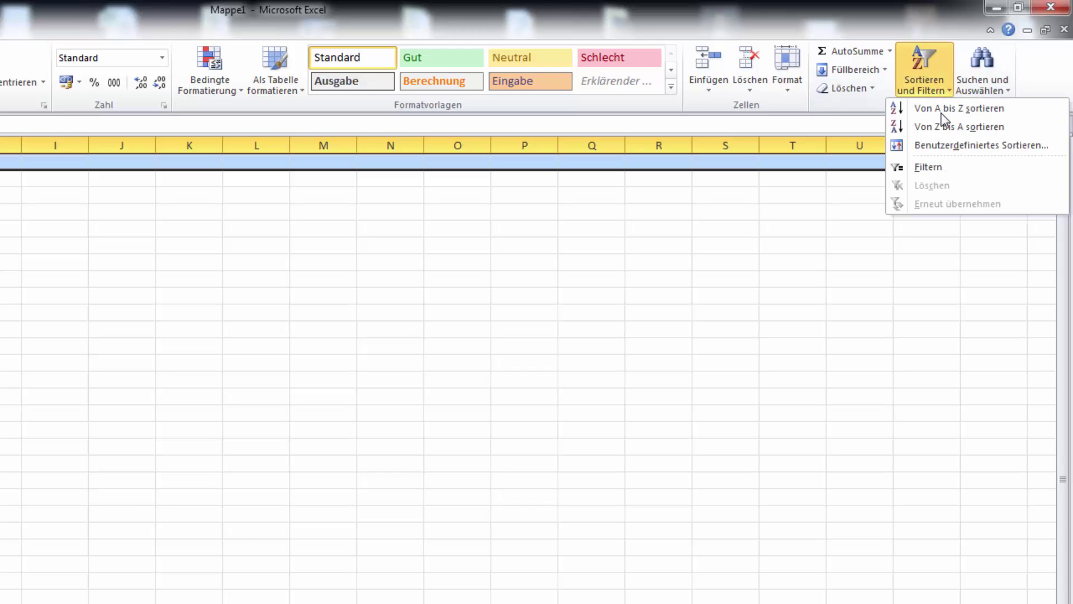
pyautogui.click(930, 165)
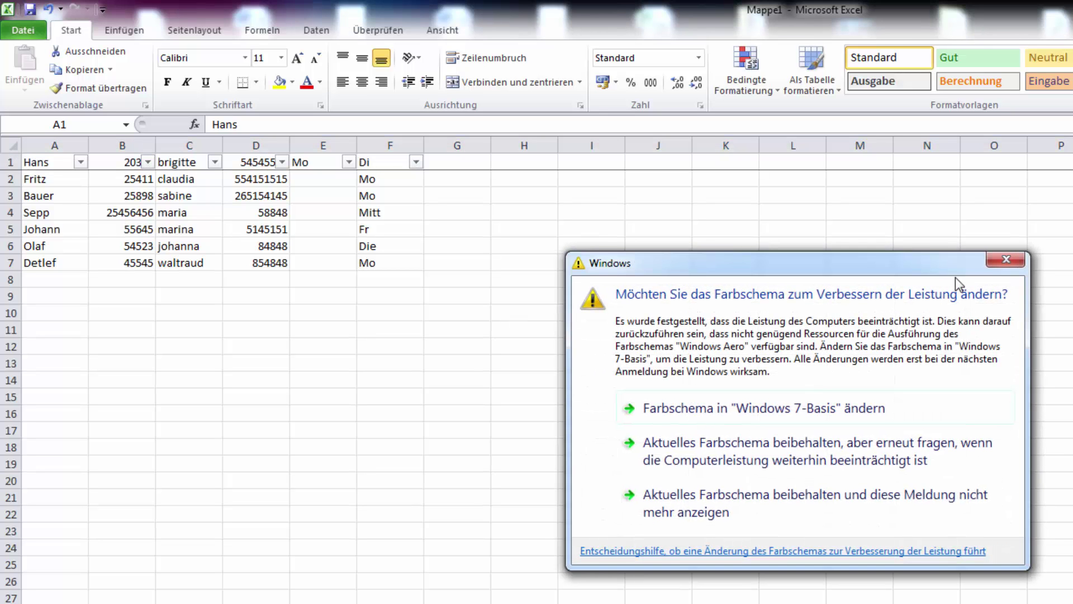
pyautogui.click(1006, 260)
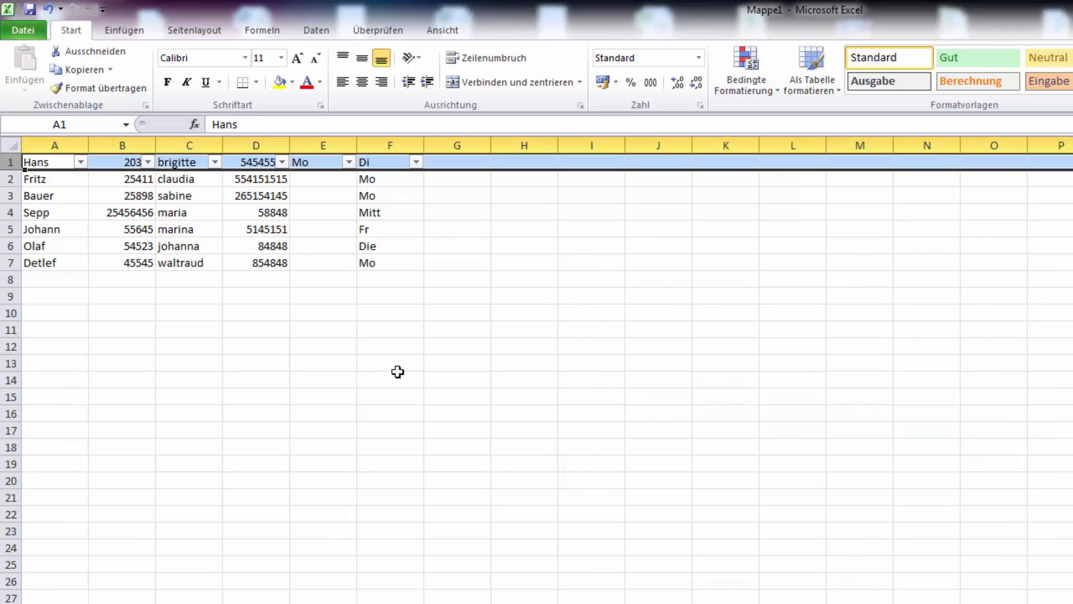